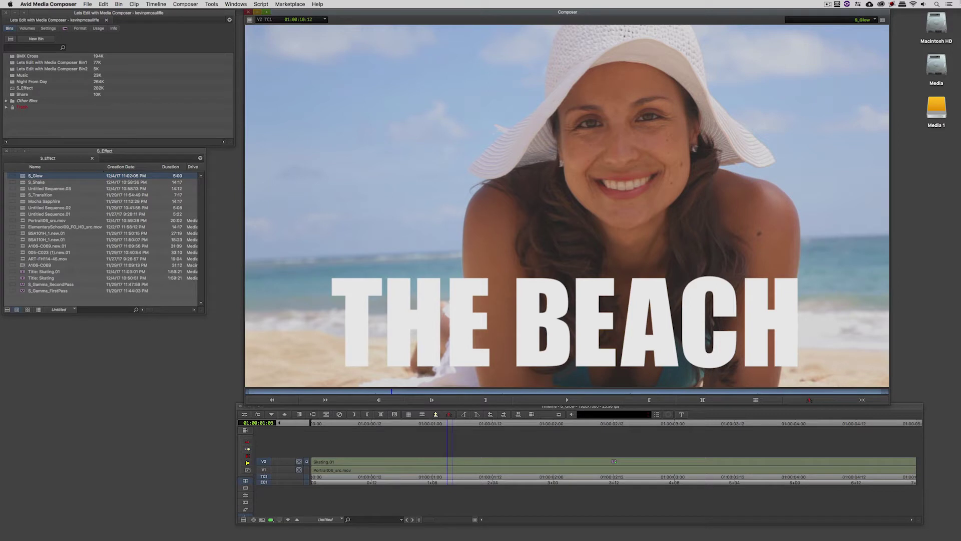
# - Open the Effect Palette over THE BEACH sequence with Cmd+8
pyautogui.press('super+8')
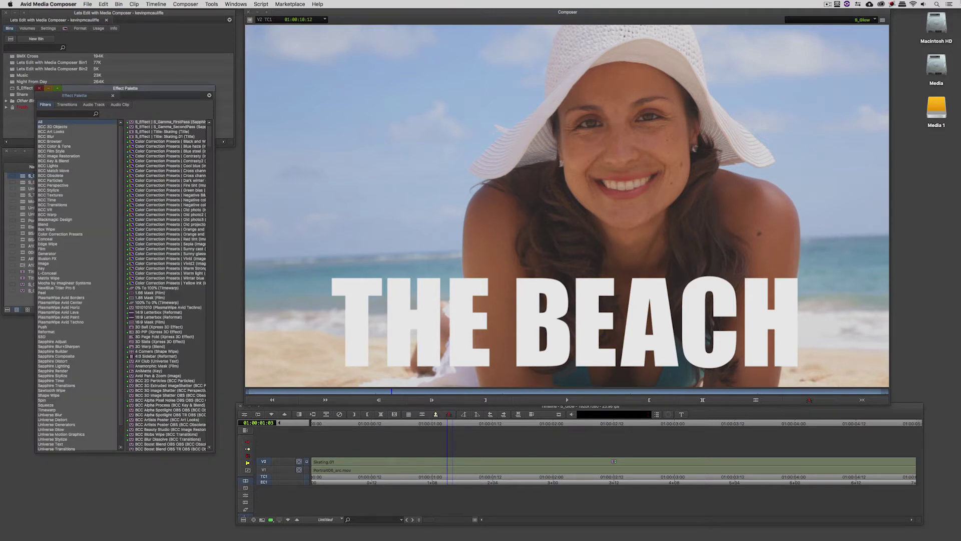
# - Apply Sapphire Lighting S_Glow to the Skating.01 title clip on V2 and open its Effect Editor
pyautogui.click(74, 366)
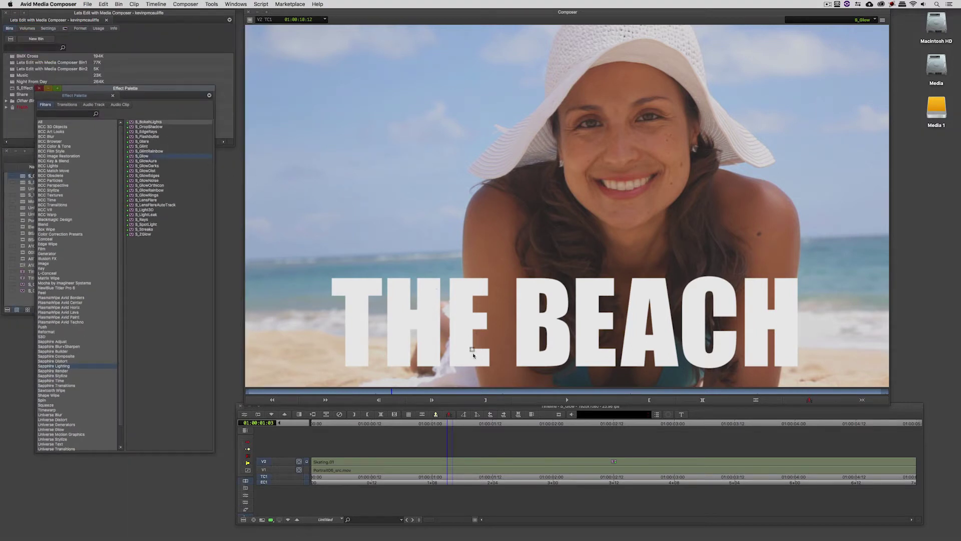
pyautogui.click(484, 461)
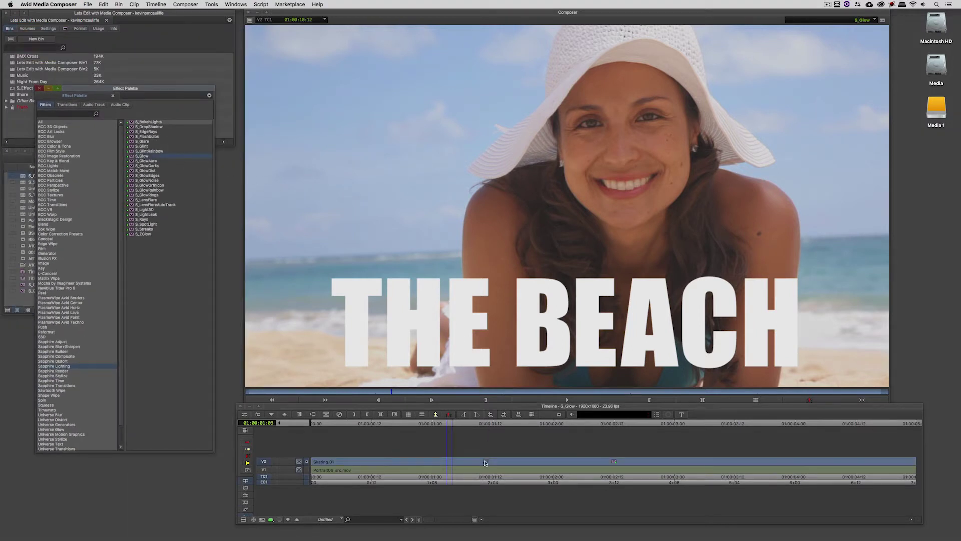
pyautogui.hotkey('ctrl', '8')
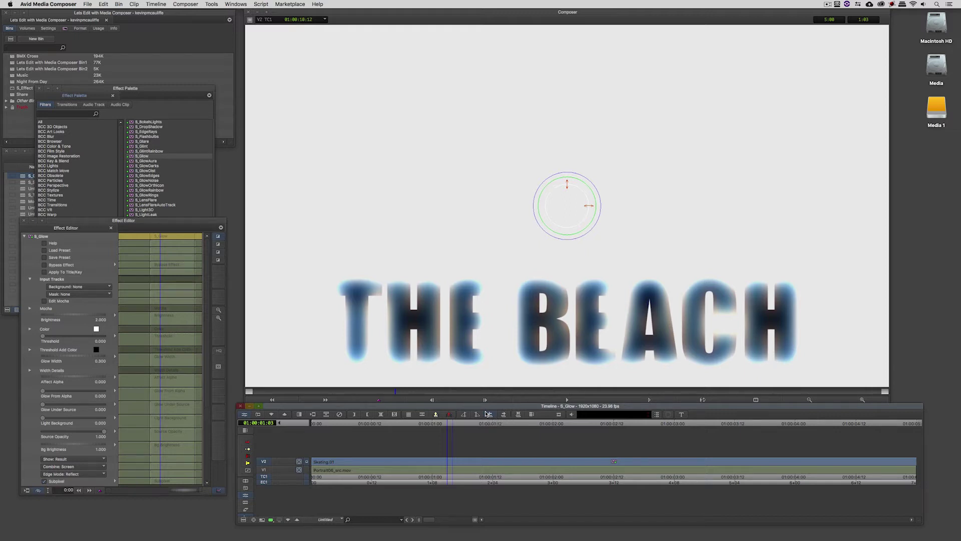
# - Enable Apply To Title/Key and give the glow an orange colour, Brightness 2.604 and Glow Width 0.084
pyautogui.click(488, 414)
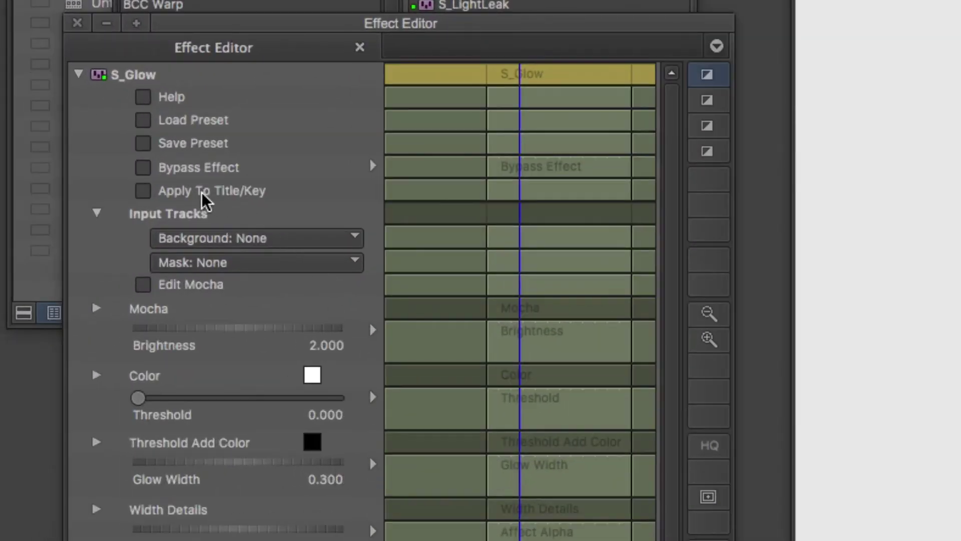
pyautogui.click(201, 194)
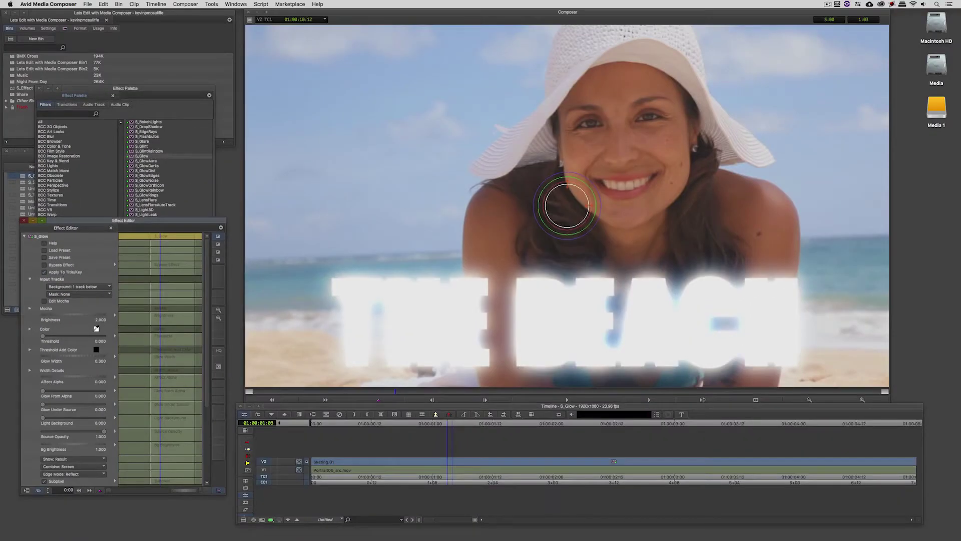
pyautogui.click(96, 329)
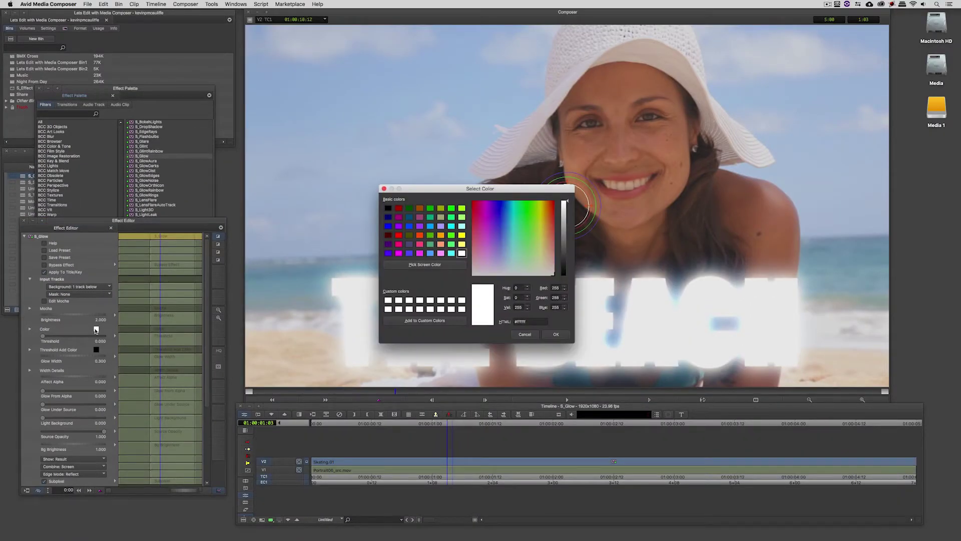
pyautogui.click(441, 236)
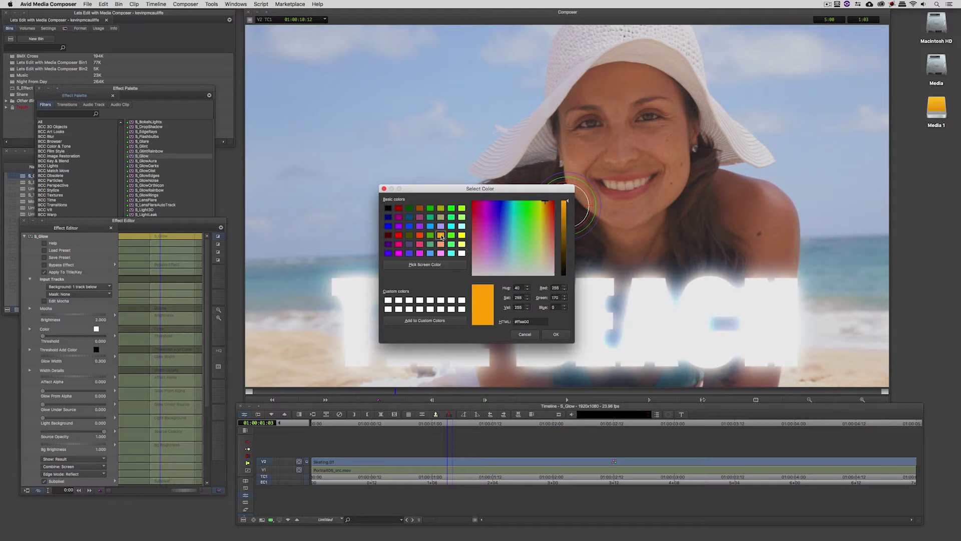
pyautogui.click(553, 335)
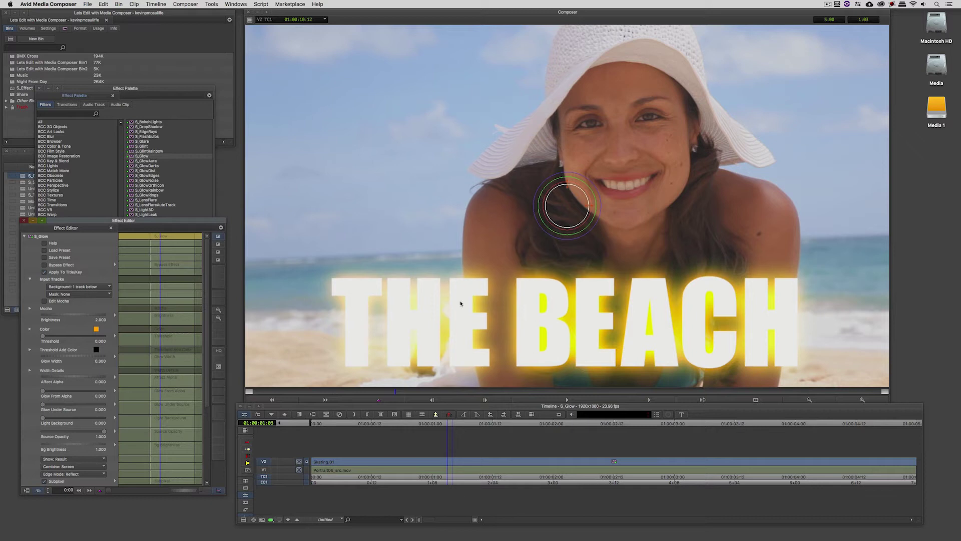
pyautogui.moveTo(68, 317); pyautogui.dragTo(119, 320)
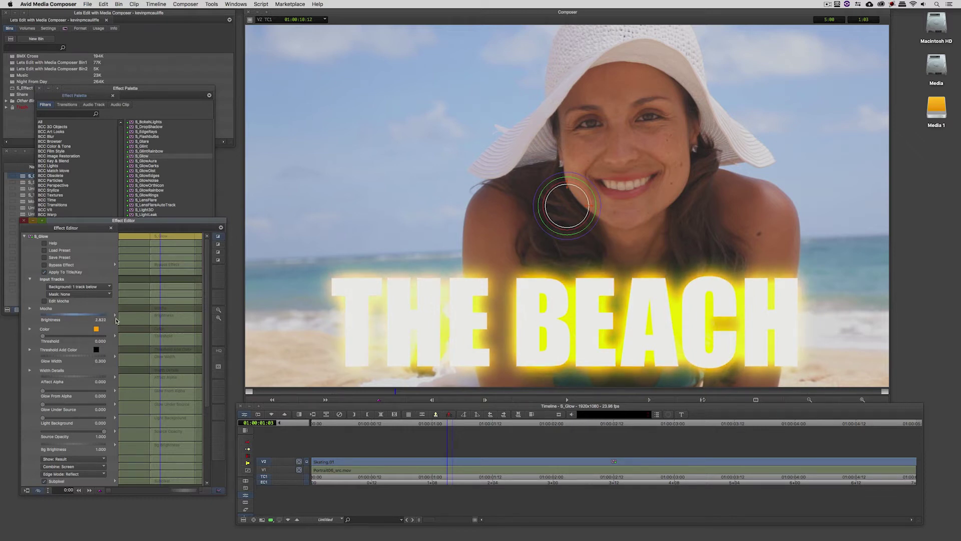
pyautogui.moveTo(90, 357); pyautogui.dragTo(62, 356)
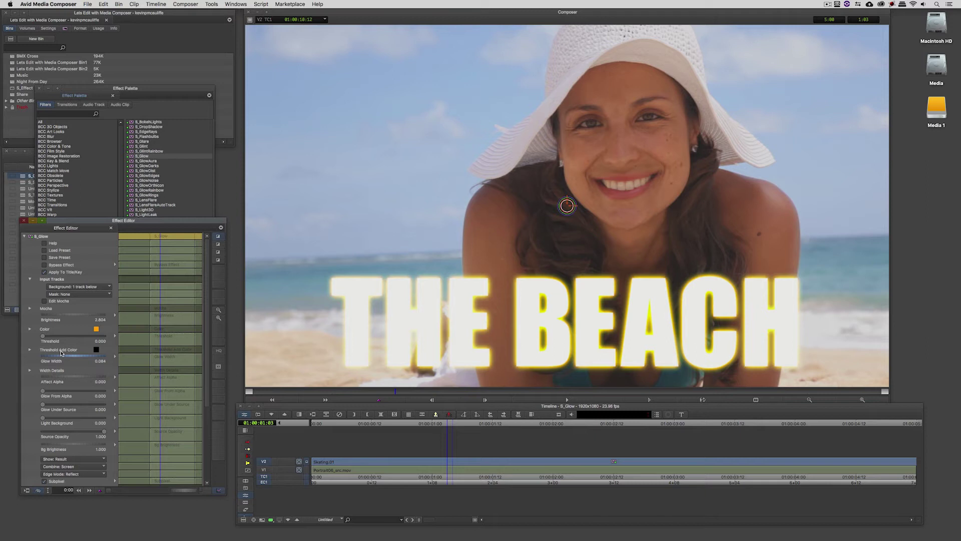
# - Preview the glowing title, then push the Atmosphere Amp much stronger
pyautogui.moveTo(207, 281); pyautogui.dragTo(206, 363)
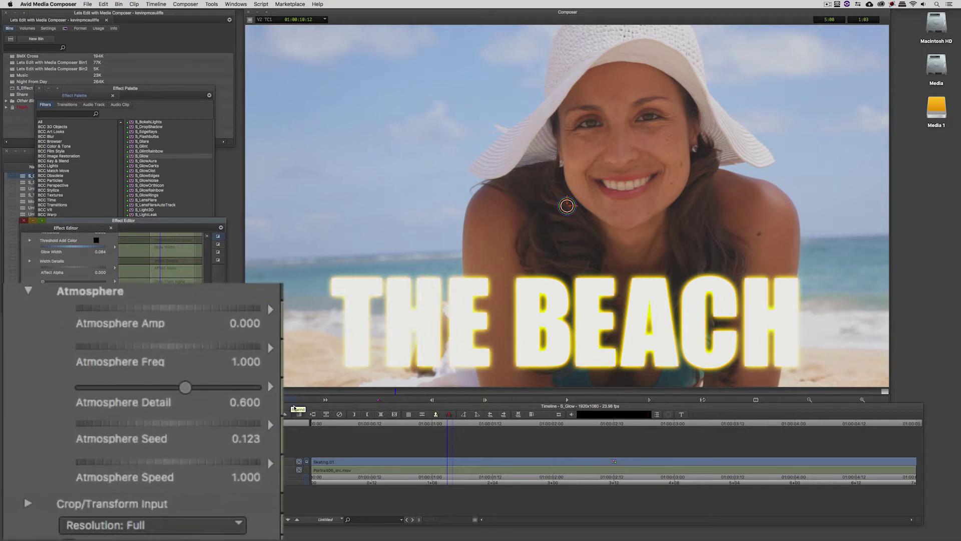
pyautogui.moveTo(476, 395); pyautogui.dragTo(584, 395)
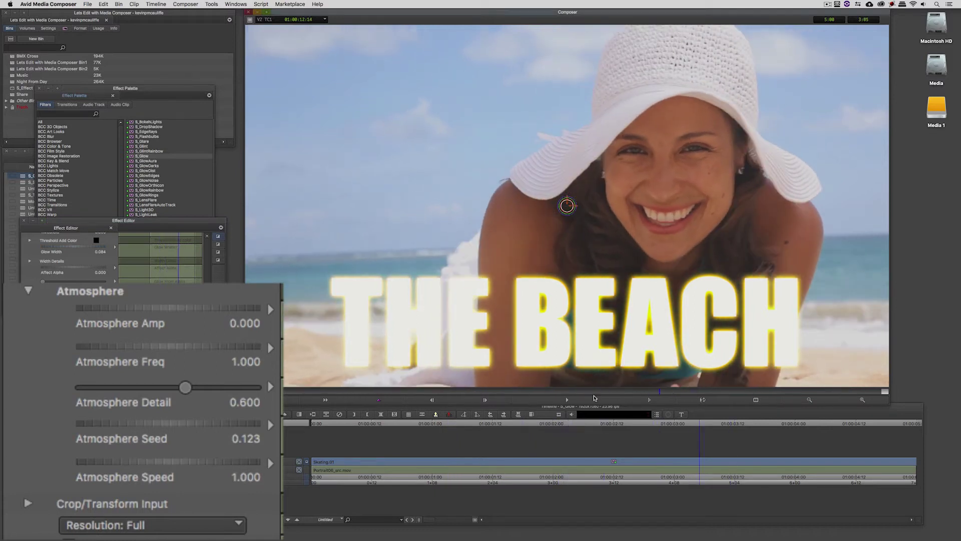
pyautogui.click(469, 391)
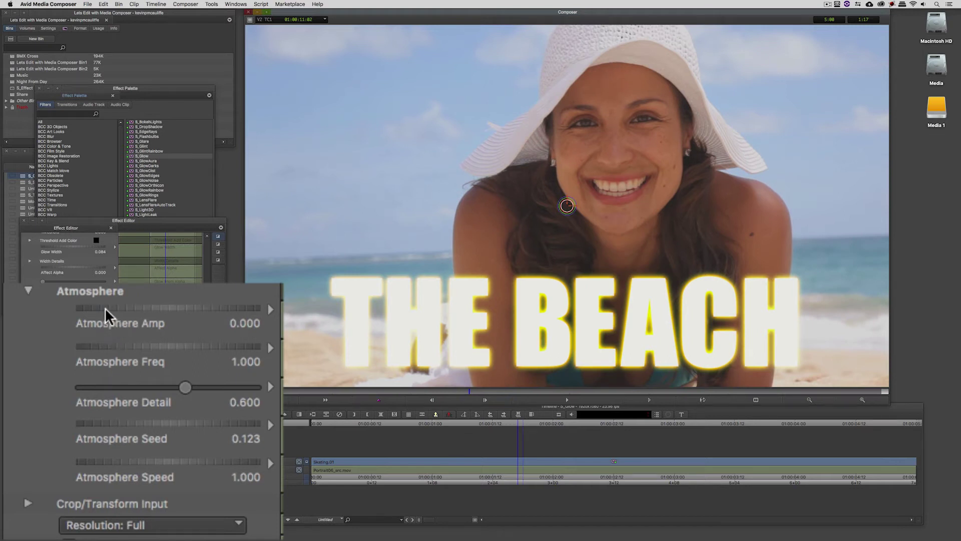
pyautogui.moveTo(104, 308); pyautogui.dragTo(208, 317)
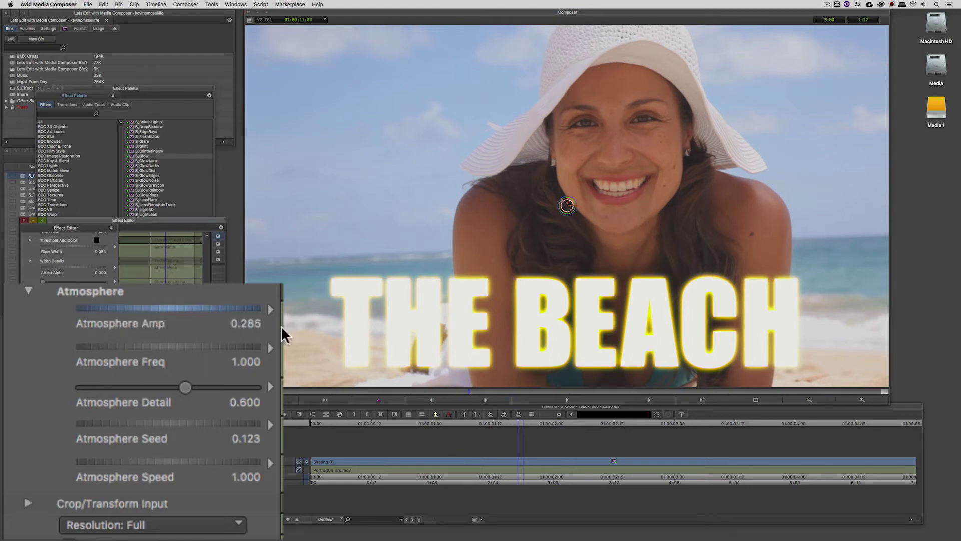
pyautogui.moveTo(281, 326); pyautogui.dragTo(437, 370)
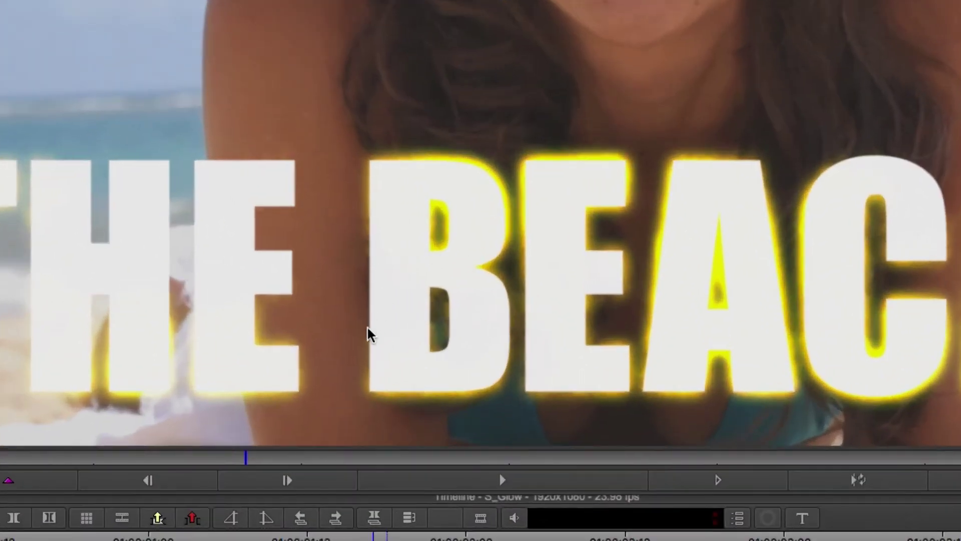
# - Scrub and play the title to watch the glow, then lower Atmosphere Amp back down
pyautogui.click(509, 458)
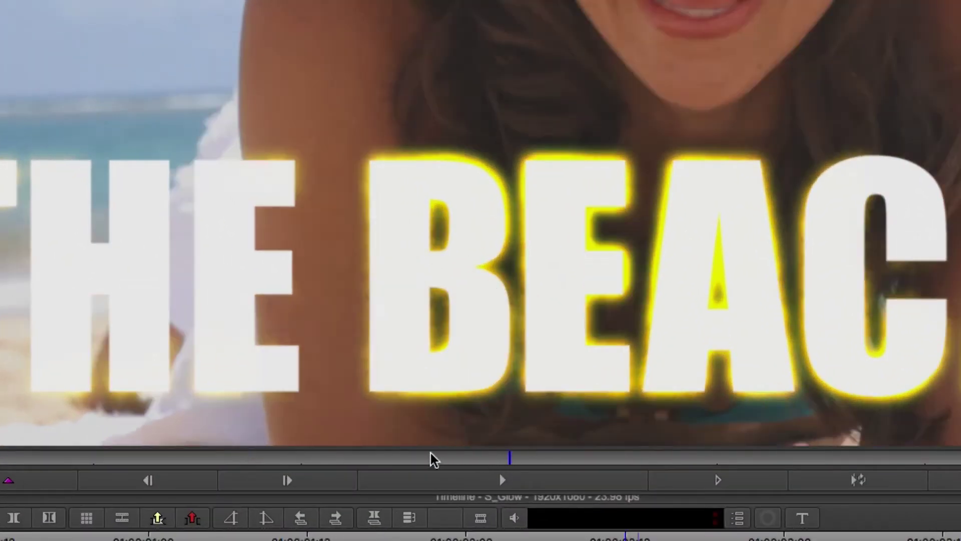
pyautogui.moveTo(432, 458); pyautogui.dragTo(46, 465)
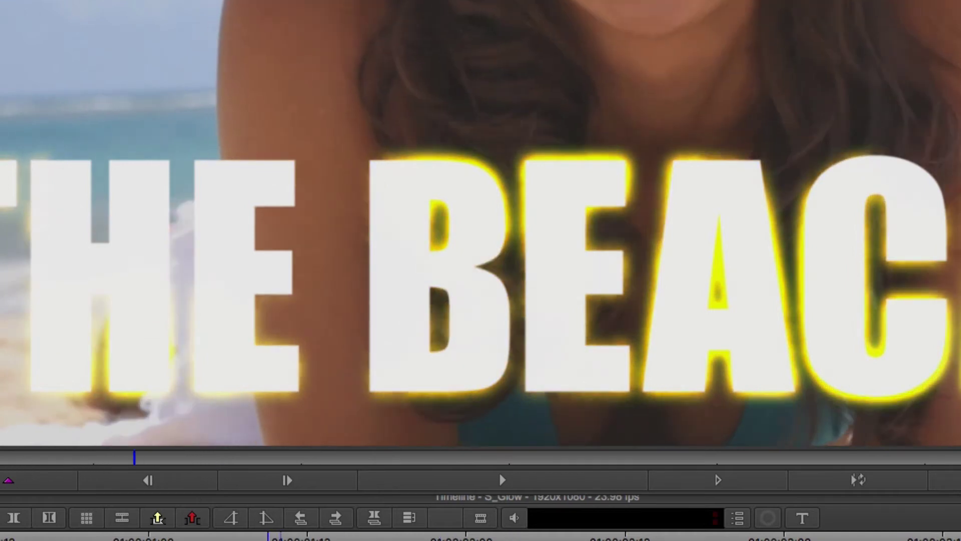
pyautogui.click(499, 471)
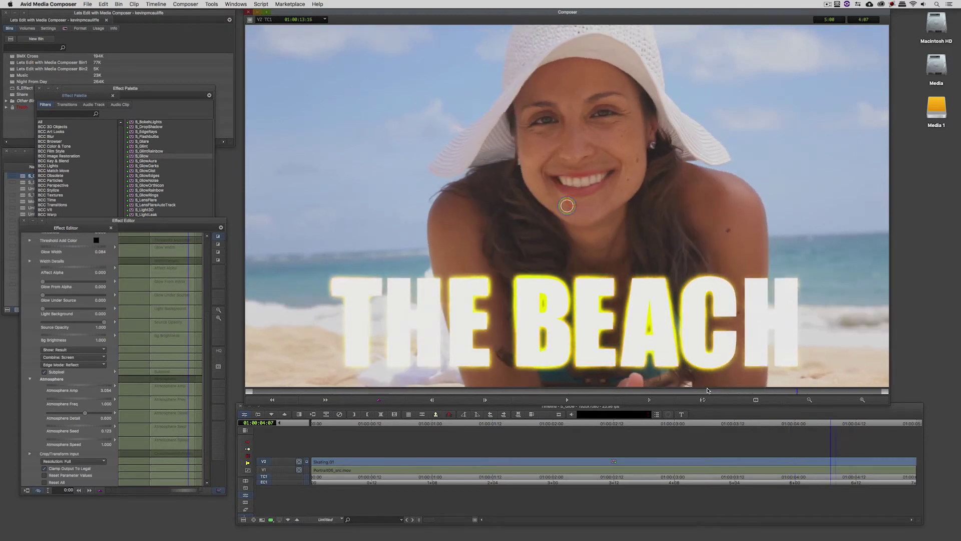
pyautogui.moveTo(707, 390); pyautogui.dragTo(506, 393)
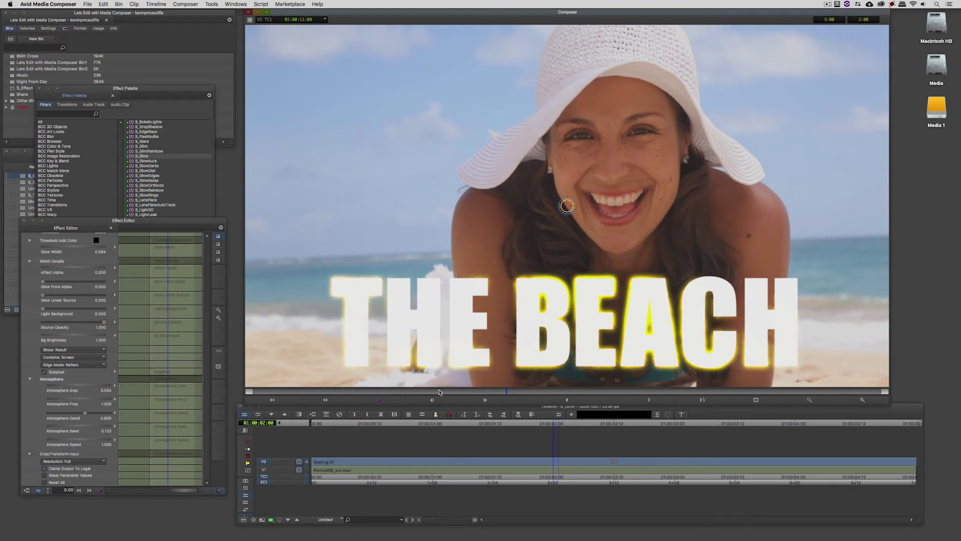
pyautogui.moveTo(86, 385); pyautogui.dragTo(6, 385)
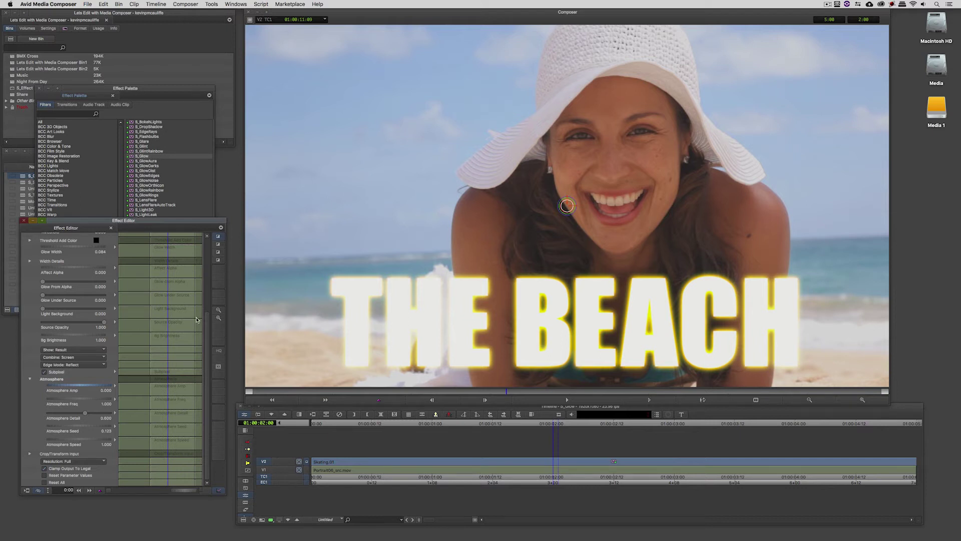
pyautogui.scroll(5, 205, 322)
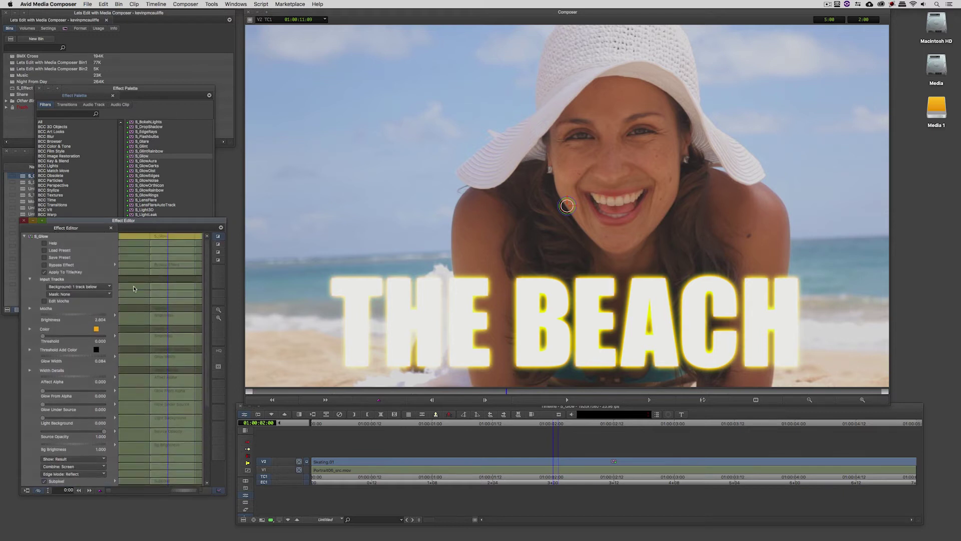
# - Launch Mocha from S_Glow and draw a closed four-point slanted shape over the title
pyautogui.click(52, 301)
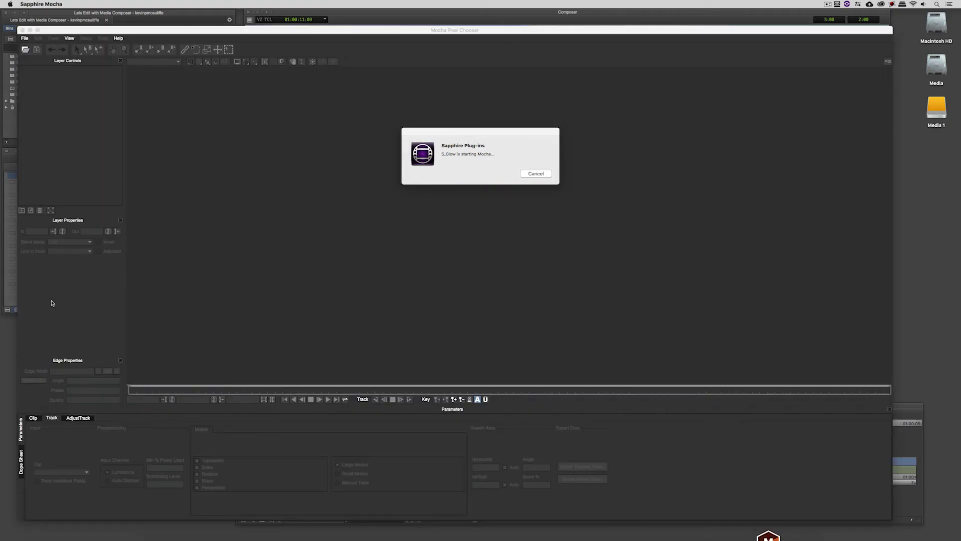
pyautogui.moveTo(560, 264); pyautogui.dragTo(558, 285)
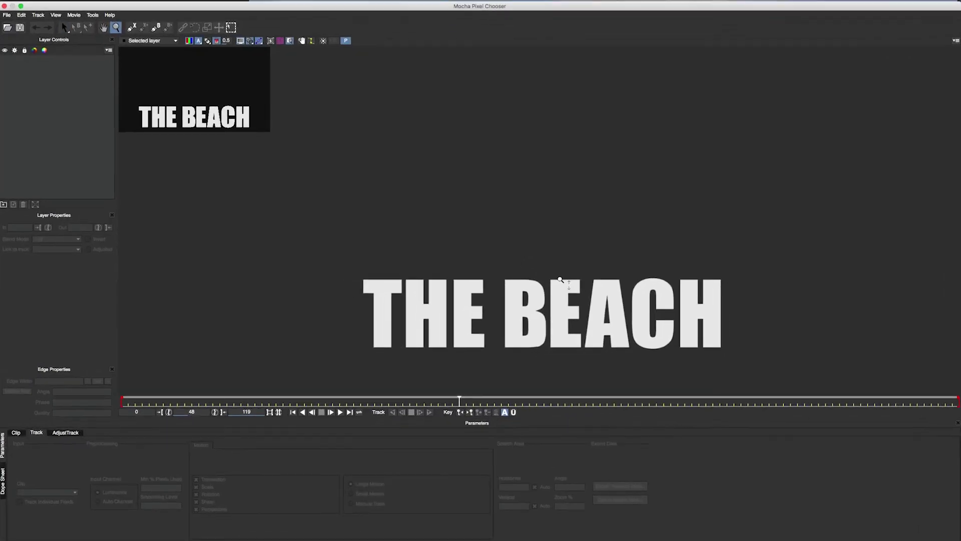
pyautogui.press('s')
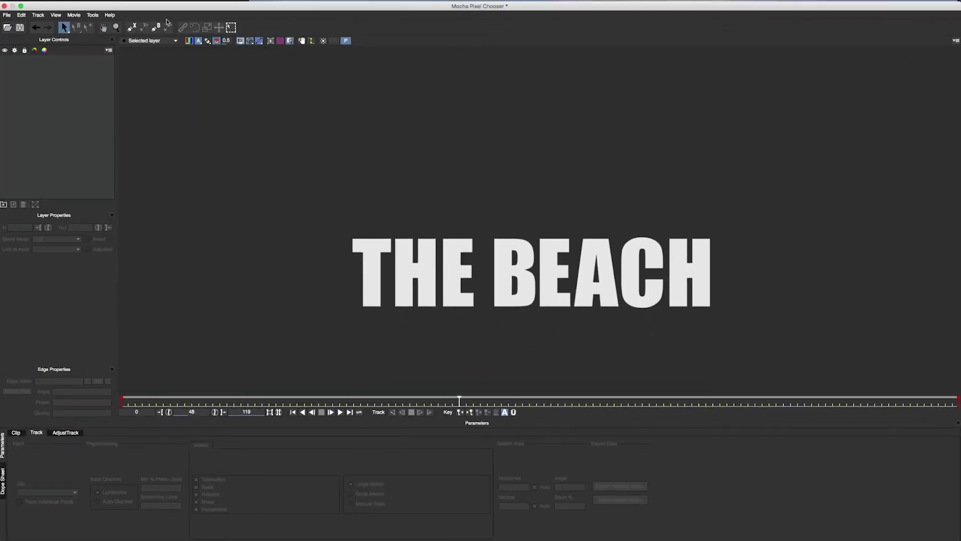
pyautogui.click(131, 27)
pyautogui.click(501, 124)
pyautogui.click(461, 230)
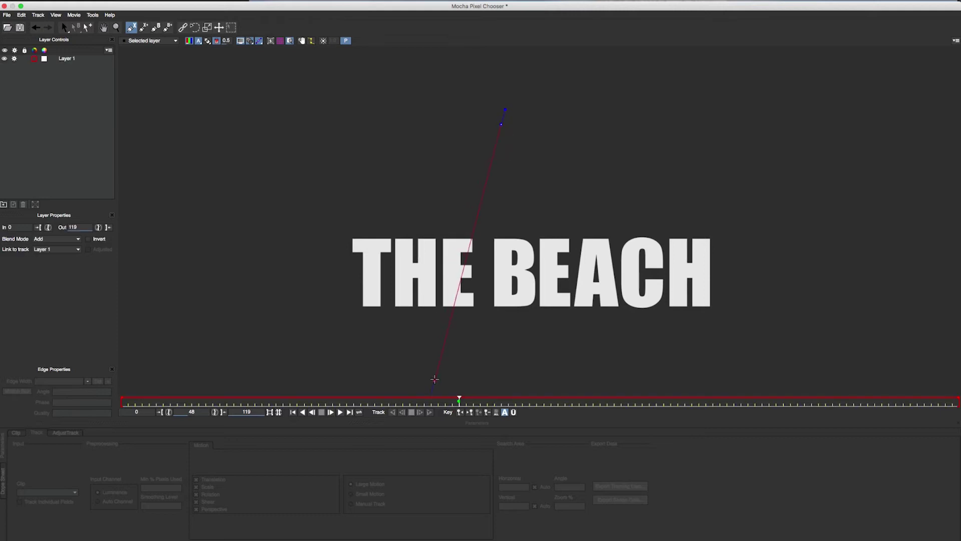
pyautogui.click(436, 378)
pyautogui.click(544, 380)
pyautogui.click(575, 128)
pyautogui.click(501, 124)
# - Fine-tune the mask's four corners around the middle of THE BEACH
pyautogui.moveTo(491, 117); pyautogui.dragTo(489, 115)
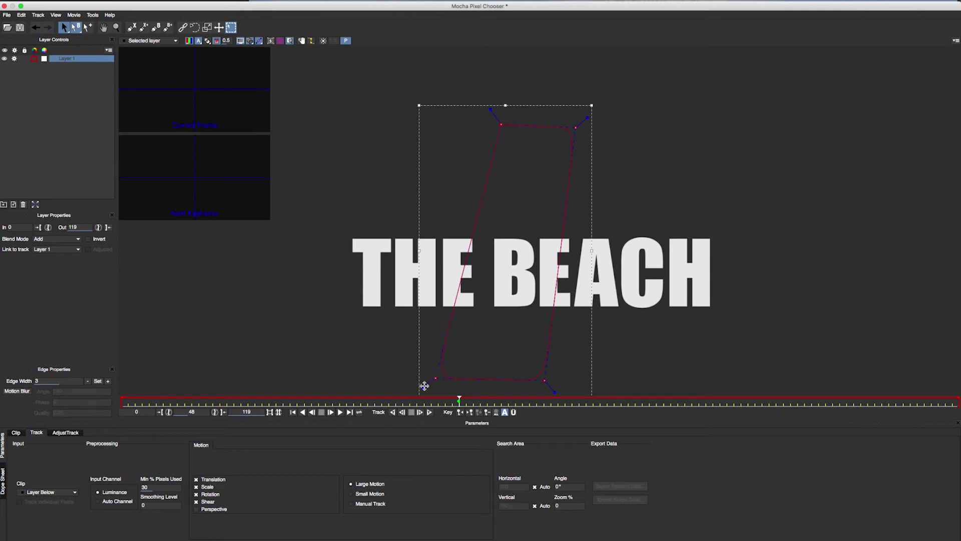
pyautogui.moveTo(424, 388); pyautogui.dragTo(459, 376)
pyautogui.moveTo(545, 384); pyautogui.dragTo(542, 381)
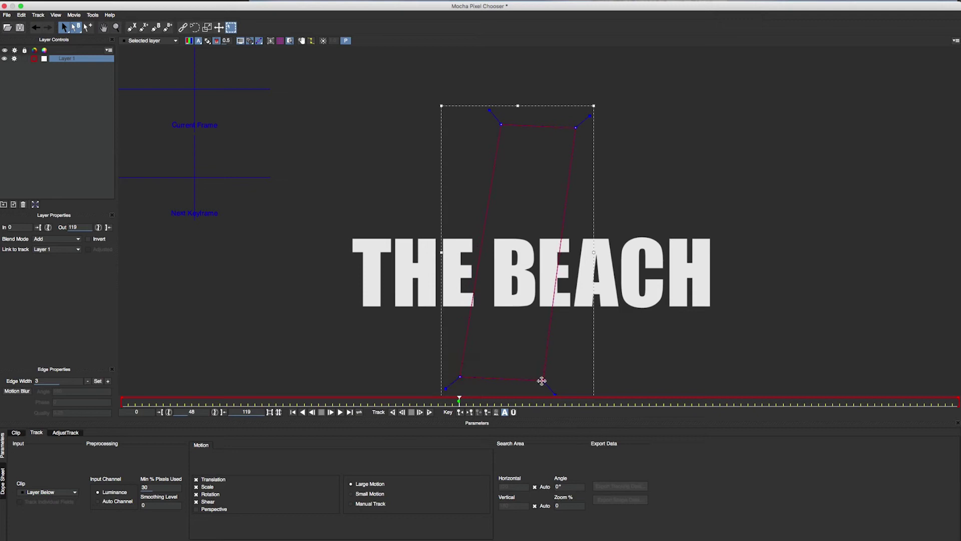
pyautogui.moveTo(575, 125); pyautogui.dragTo(575, 123)
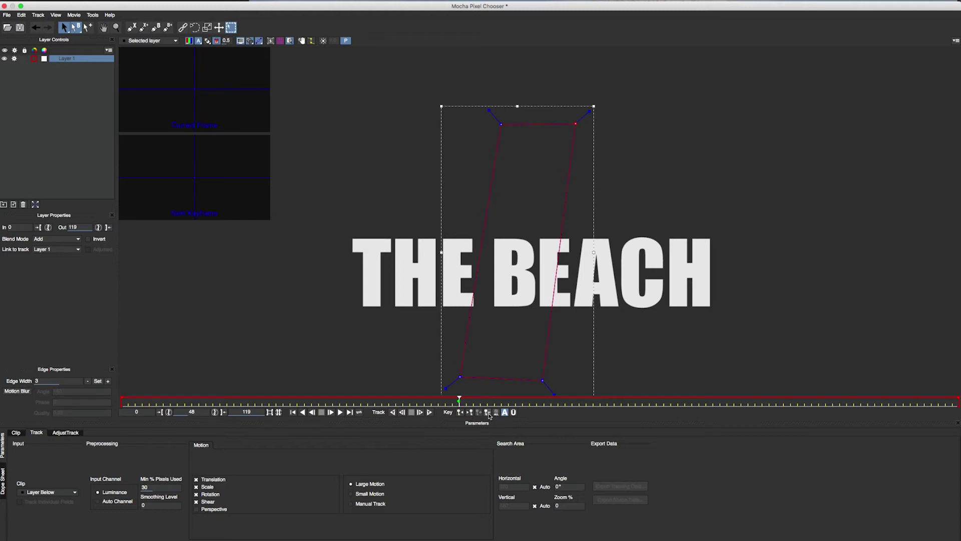
# - Keyframe the mask left of THE BEACH early on and right of it at frame 103, then preview
pyautogui.moveTo(459, 401); pyautogui.dragTo(234, 400)
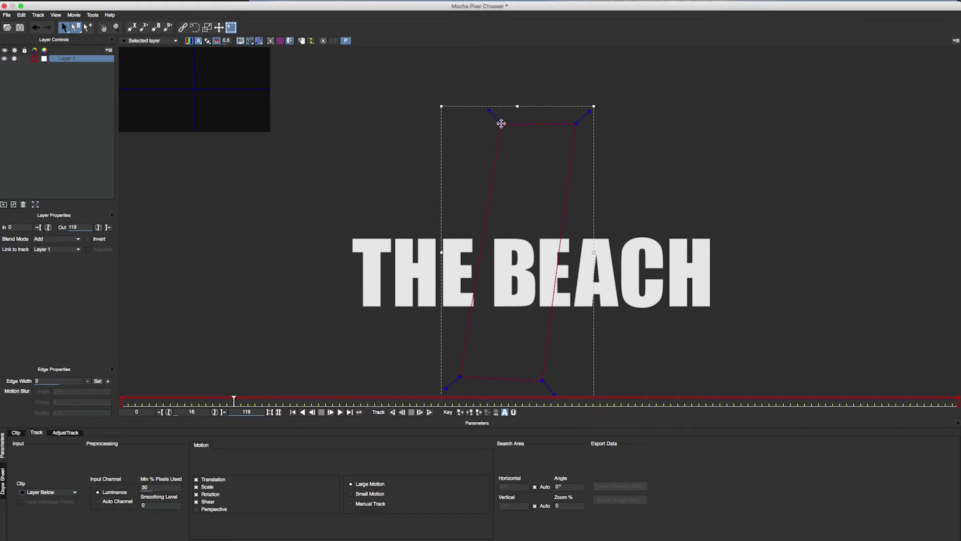
pyautogui.moveTo(569, 124); pyautogui.dragTo(329, 122)
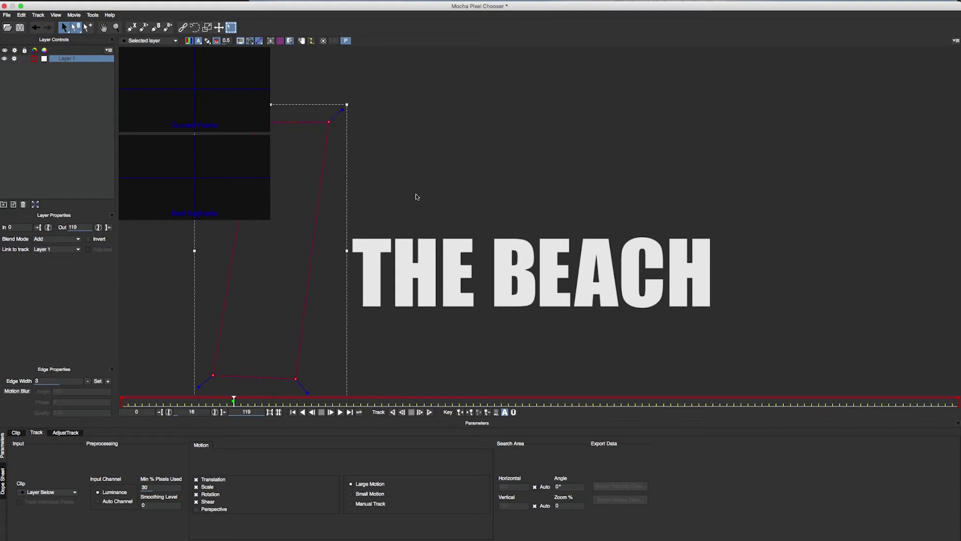
pyautogui.click(860, 400)
pyautogui.moveTo(860, 401); pyautogui.dragTo(847, 401)
pyautogui.moveTo(328, 122); pyautogui.dragTo(878, 133)
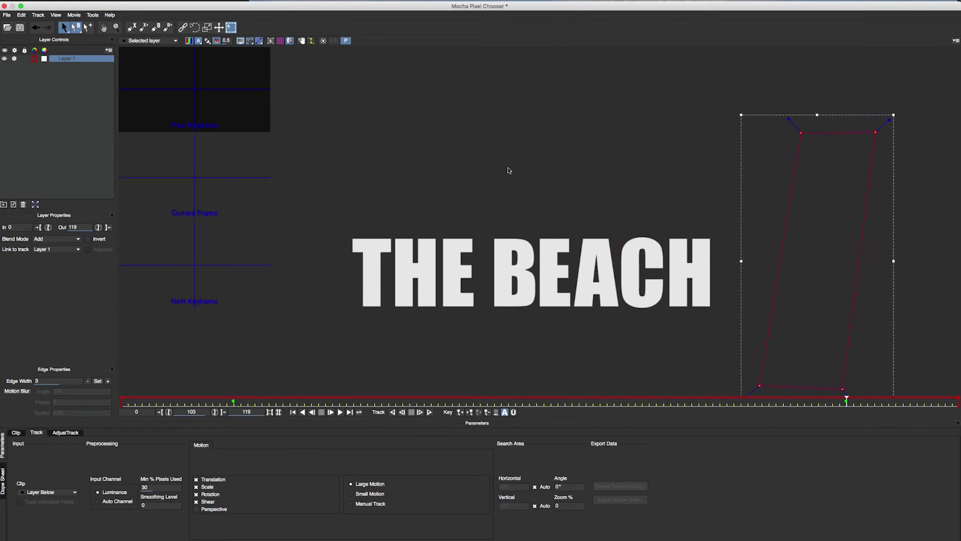
pyautogui.click(636, 402)
pyautogui.moveTo(635, 402); pyautogui.dragTo(841, 388)
# - Quit Mocha with Cmd+Q and save the mask changes
pyautogui.press('super+q')
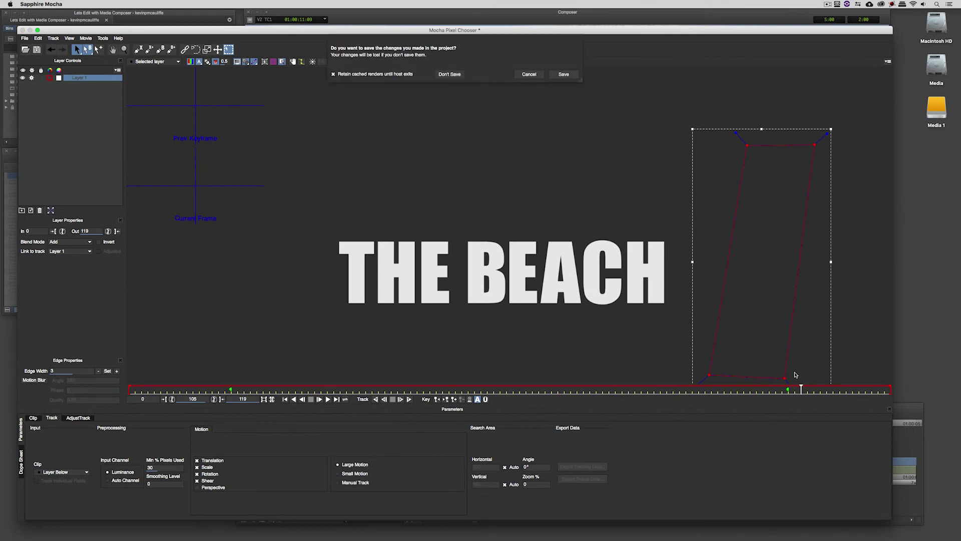
pyautogui.click(564, 74)
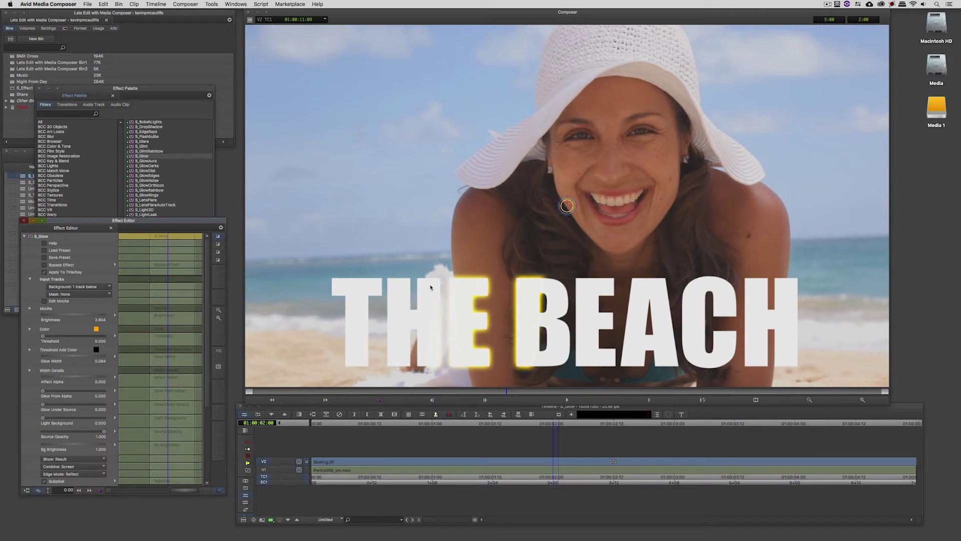
# - Expand the Mocha group and toggle Show Mocha Only to check the moving matte
pyautogui.click(29, 308)
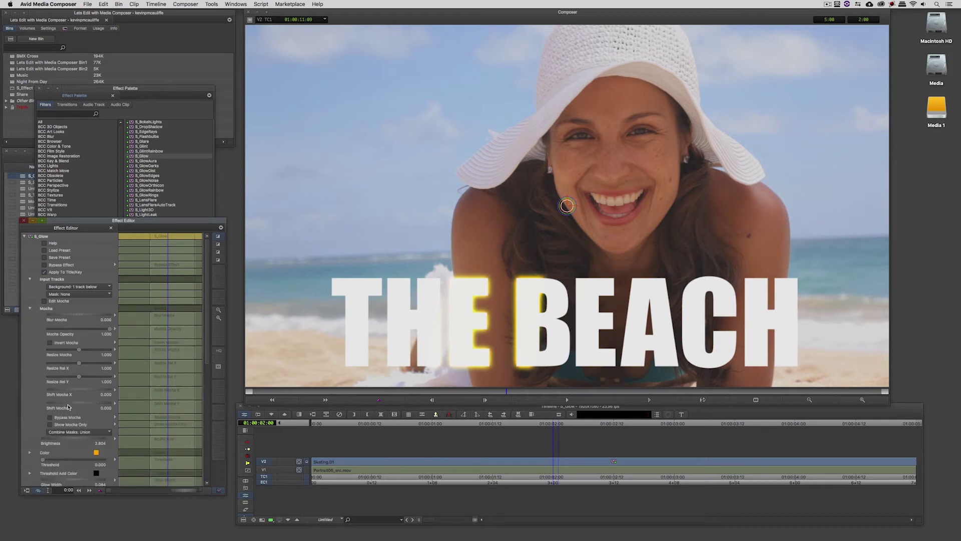
pyautogui.click(62, 426)
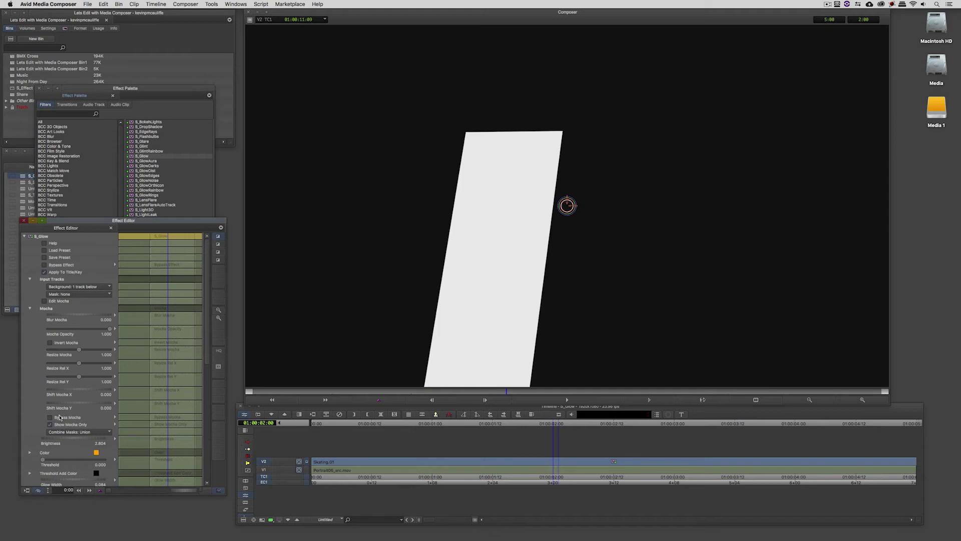
pyautogui.moveTo(451, 396); pyautogui.dragTo(543, 373)
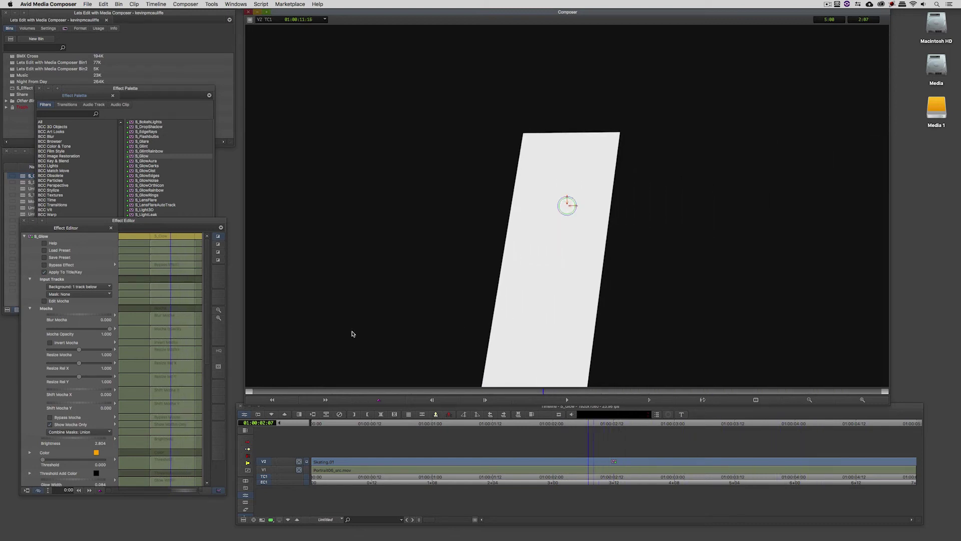
pyautogui.click(61, 426)
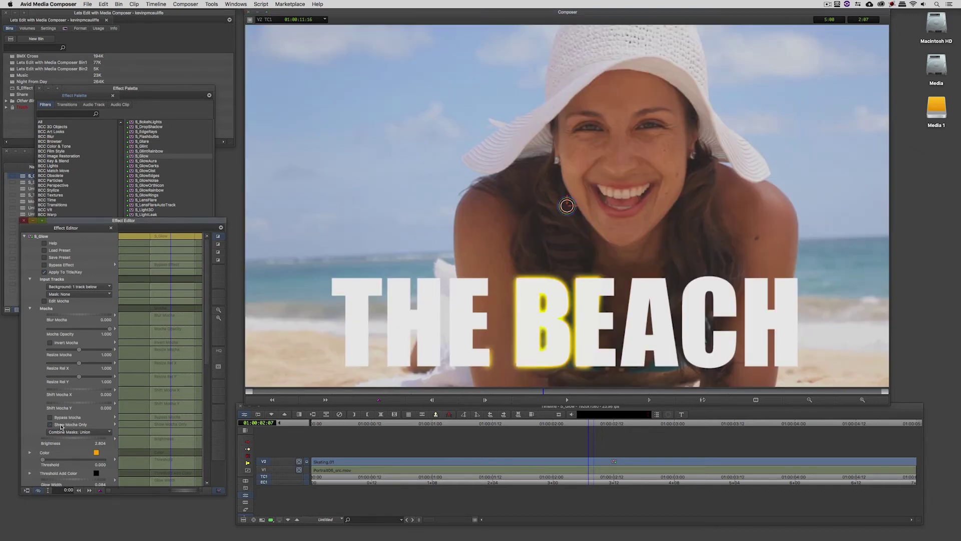
pyautogui.moveTo(540, 393); pyautogui.dragTo(511, 397)
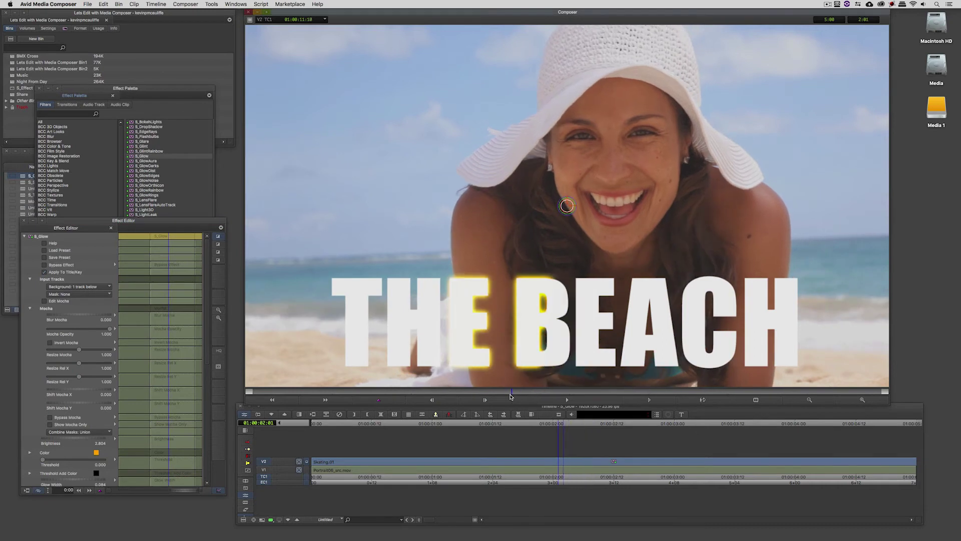
# - Raise Blur Mocha to about 0.587 and close the Effect Editor
pyautogui.click(77, 314)
pyautogui.moveTo(119, 314); pyautogui.dragTo(143, 315)
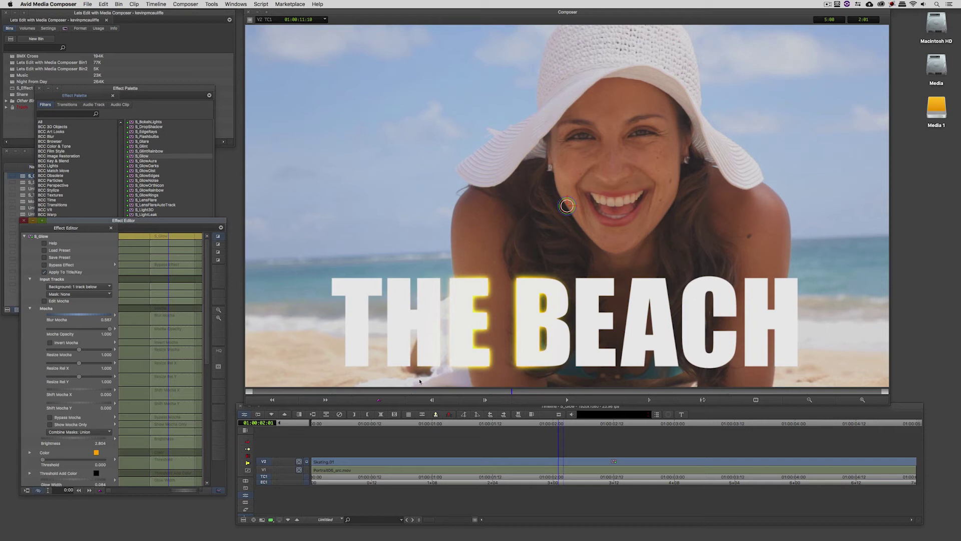
pyautogui.click(346, 469)
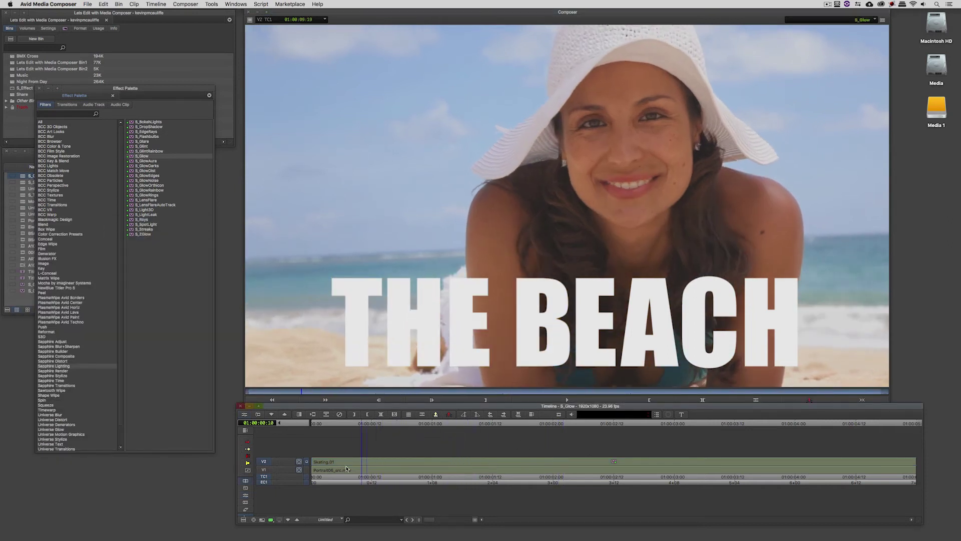
# - Scrub through the shot to review the glow sweep, then close the Effect Palette
pyautogui.moveTo(346, 468); pyautogui.dragTo(417, 473)
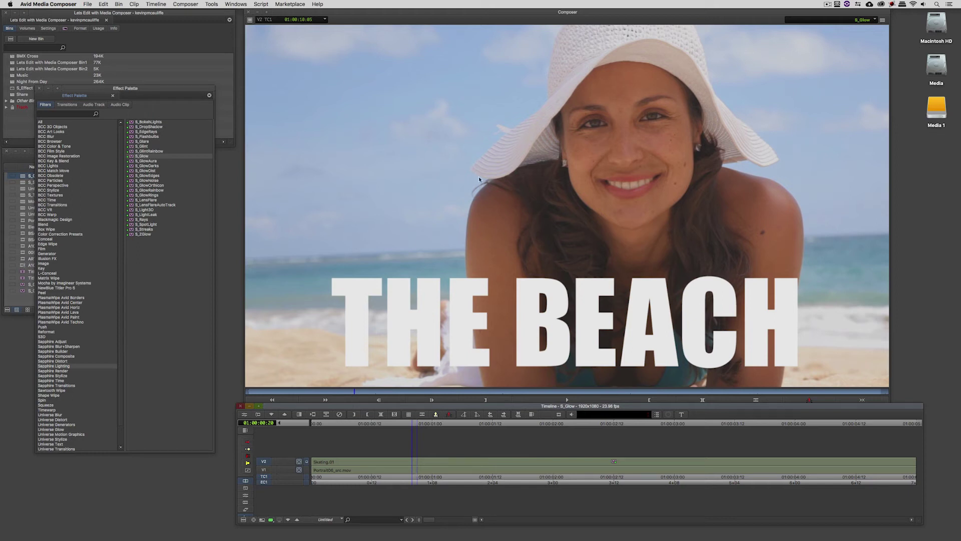
pyautogui.click(40, 89)
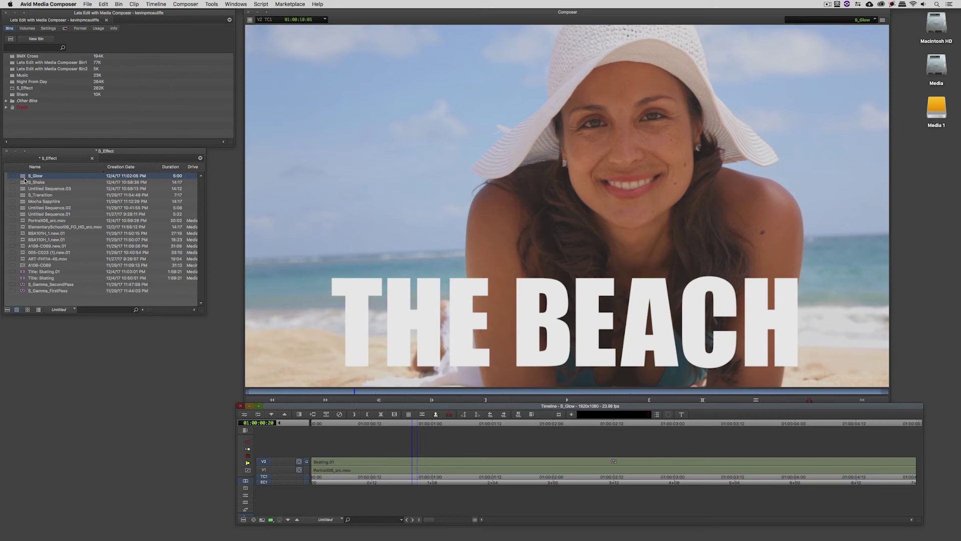
# - Load the S_Shake sequence, search the Effect Palette for S_Shake and drop it on the V1 school bus clip
pyautogui.doubleClick(22, 182)
pyautogui.click(443, 471)
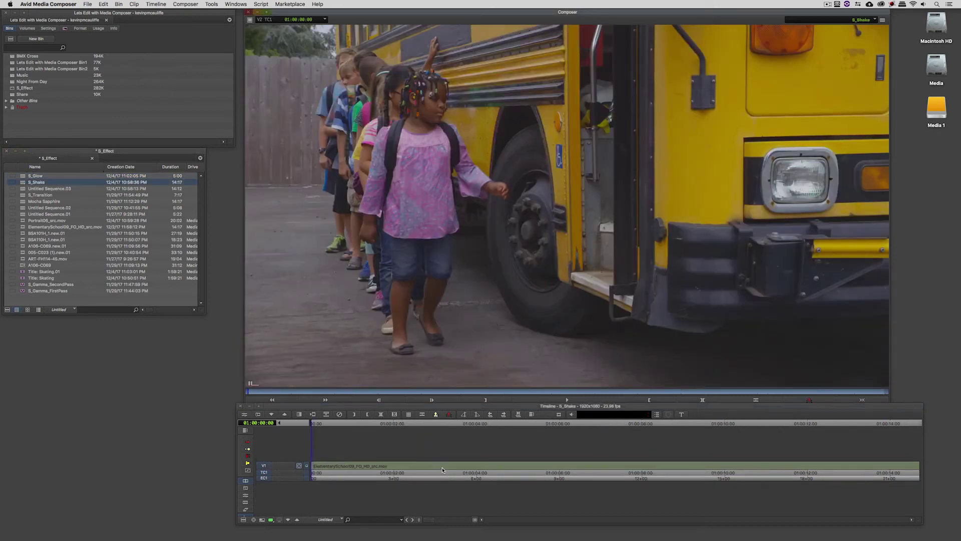
pyautogui.press('super+8')
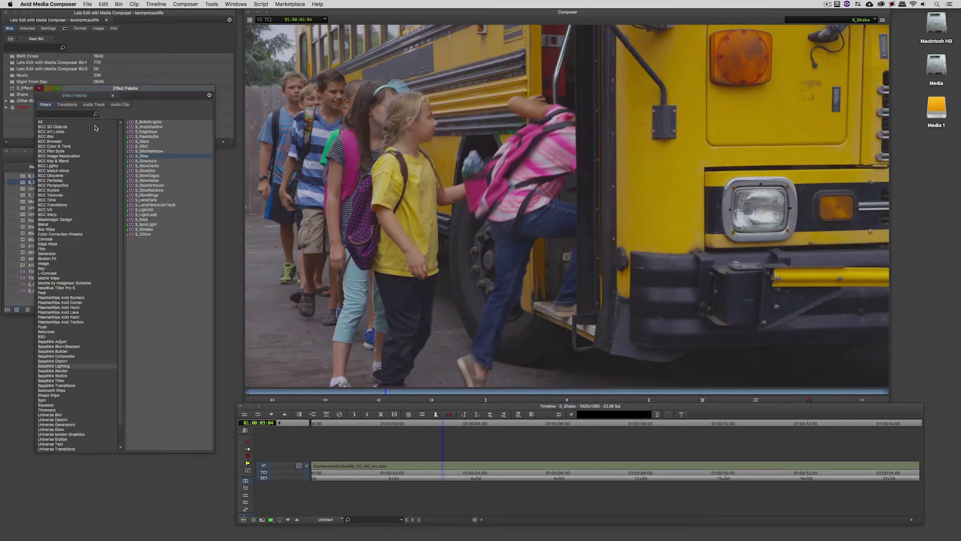
pyautogui.click(79, 113)
pyautogui.write('s')
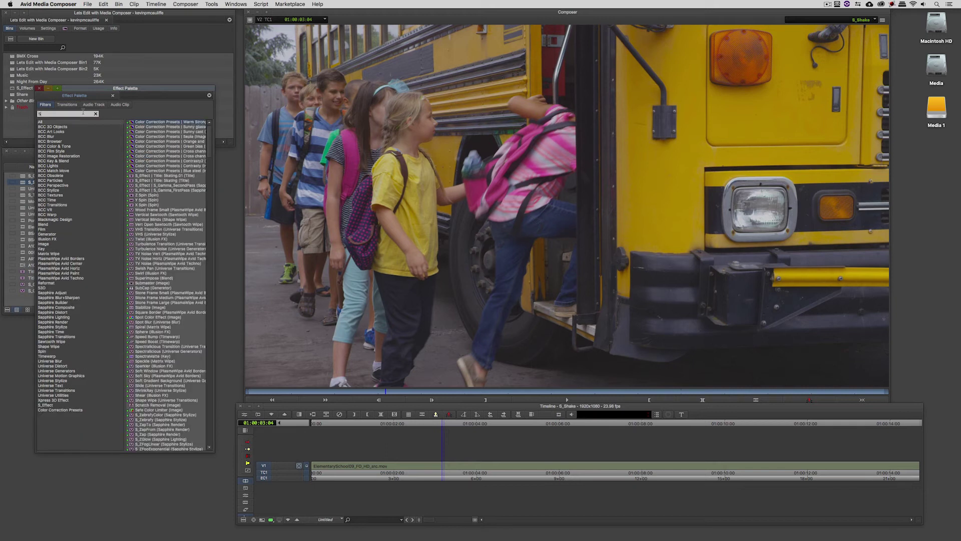
pyautogui.write('_Shake')
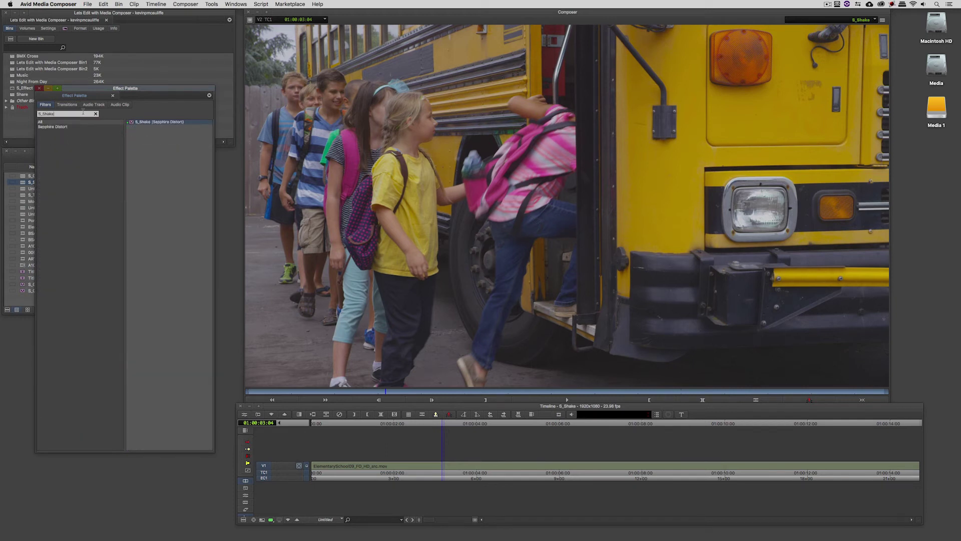
pyautogui.moveTo(146, 121); pyautogui.dragTo(508, 466)
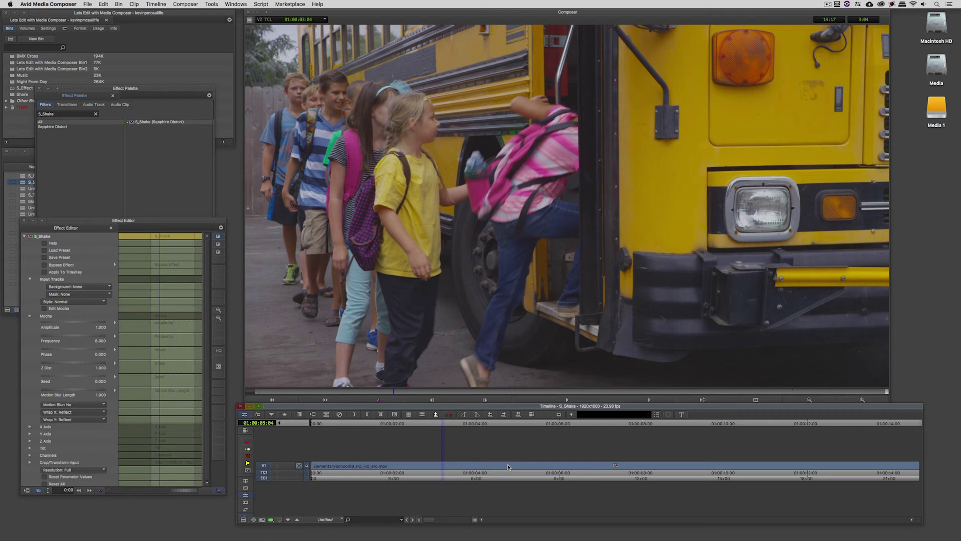
# - Preview the bus footage with S_Shake, then turn on Bypass Effect and replay it unshaken
pyautogui.click(457, 463)
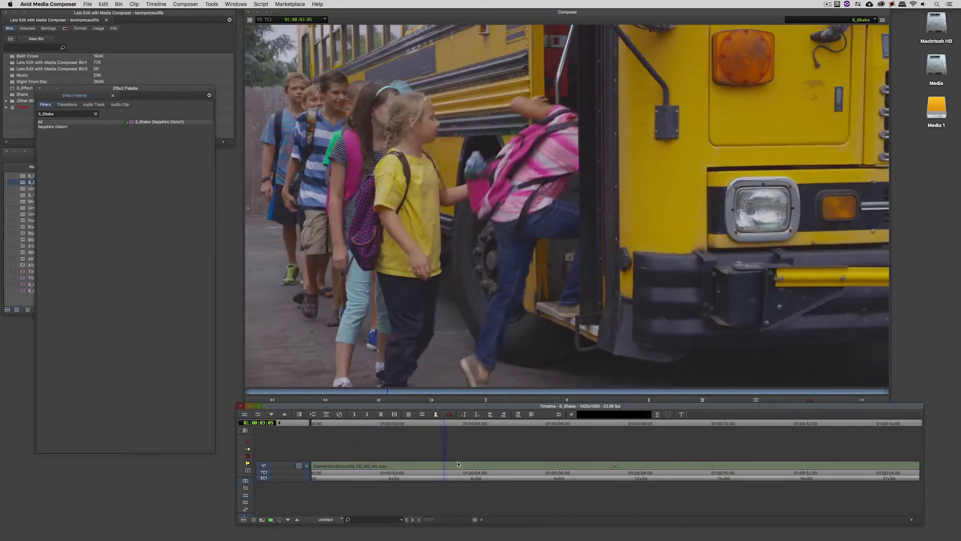
pyautogui.moveTo(458, 463); pyautogui.dragTo(538, 460)
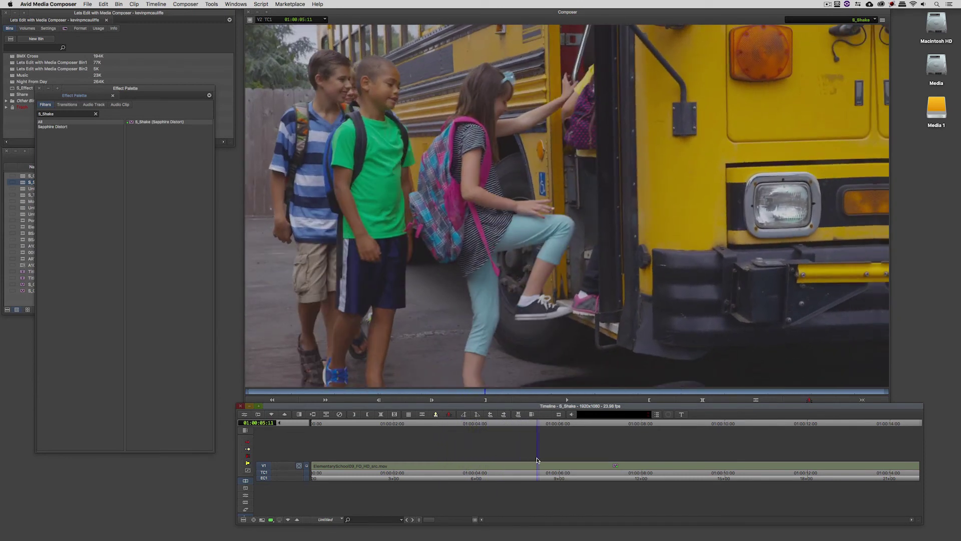
pyautogui.press('super+8')
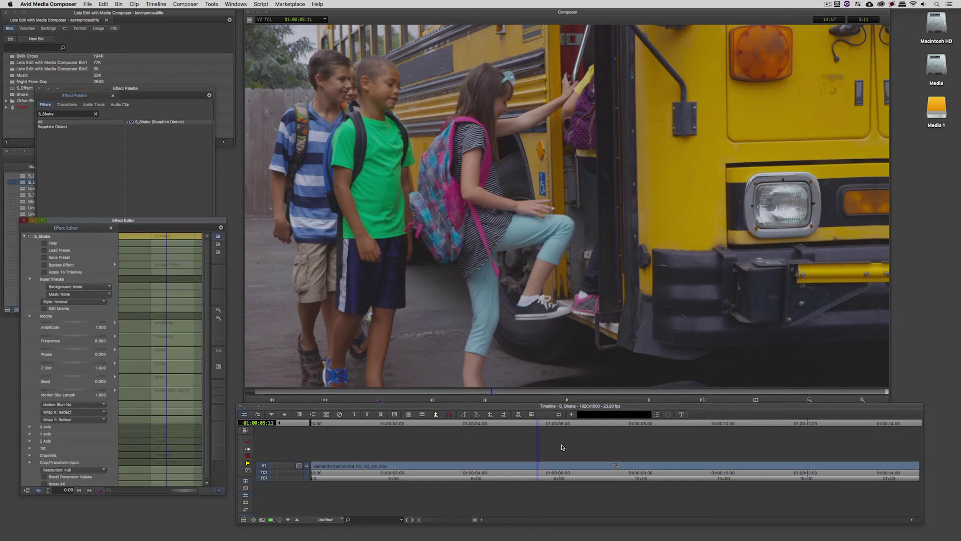
pyautogui.click(64, 265)
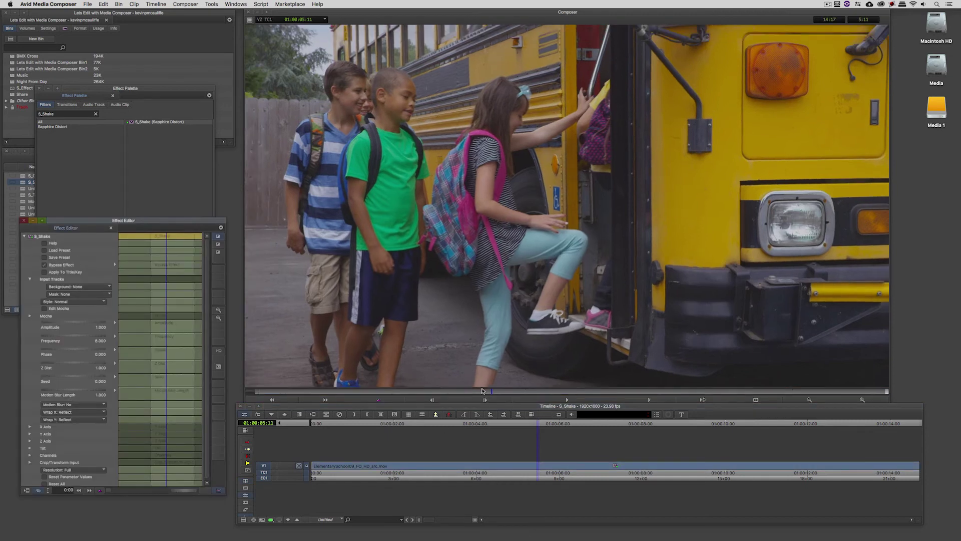
pyautogui.click(484, 399)
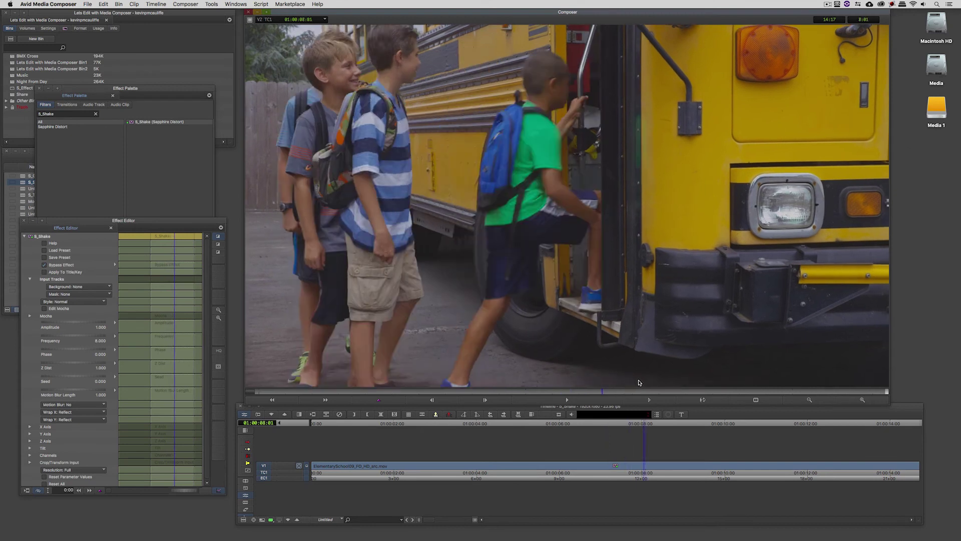
pyautogui.moveTo(663, 381); pyautogui.dragTo(506, 368)
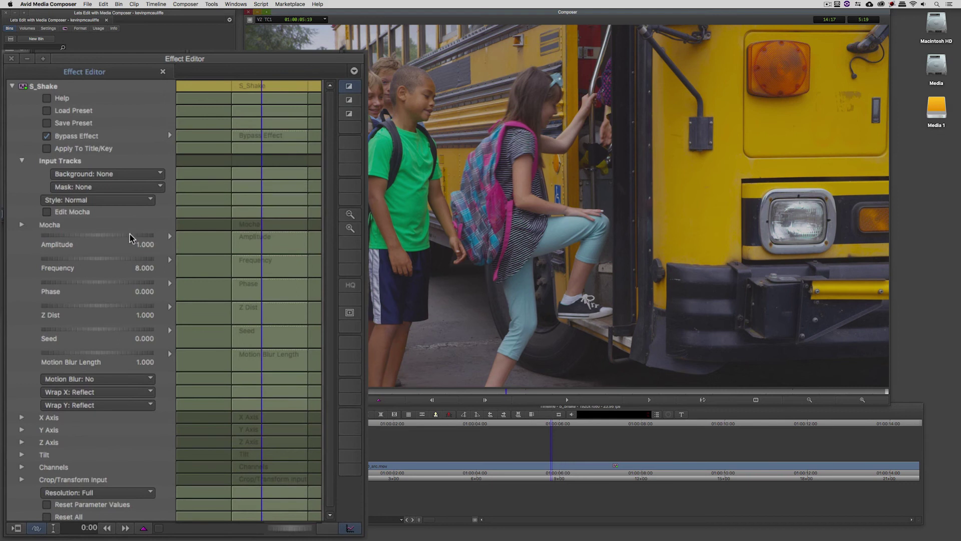
# - Re-enable S_Shake and lower its Amplitude to 0.200, then scrub to check the gentler shake
pyautogui.click(73, 137)
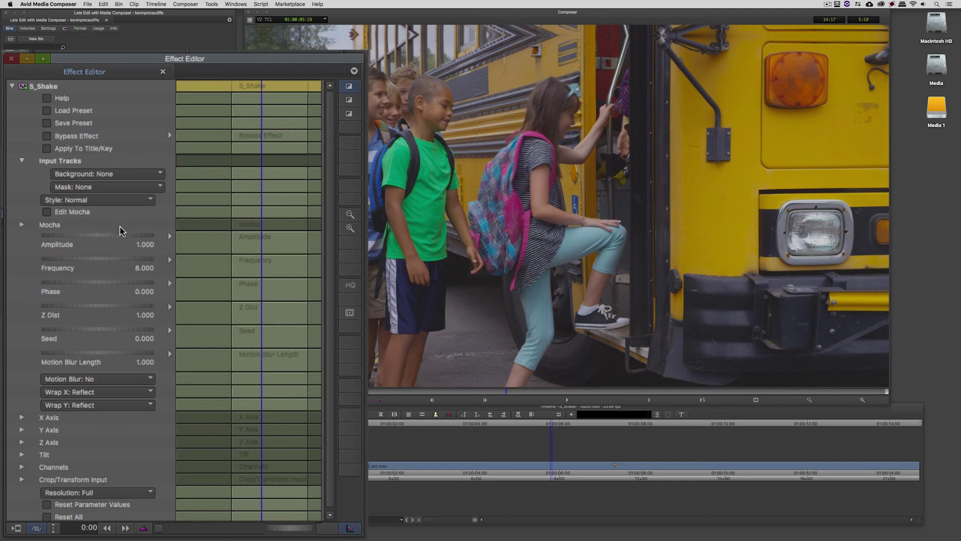
pyautogui.click(179, 232)
pyautogui.write('0.2')
pyautogui.press('Return')
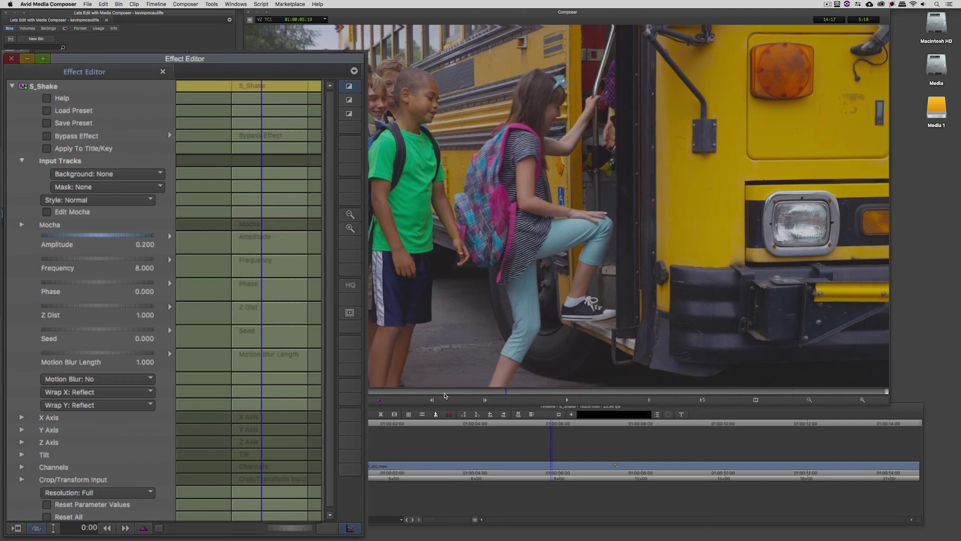
pyautogui.moveTo(444, 396)
pyautogui.mouseDown()
pyautogui.moveTo(410, 398)
pyautogui.moveTo(559, 396)
pyautogui.mouseUp()
# - Set the S_Shake Frequency to 2.000 and step through frames to inspect the slower shake
pyautogui.click(155, 266)
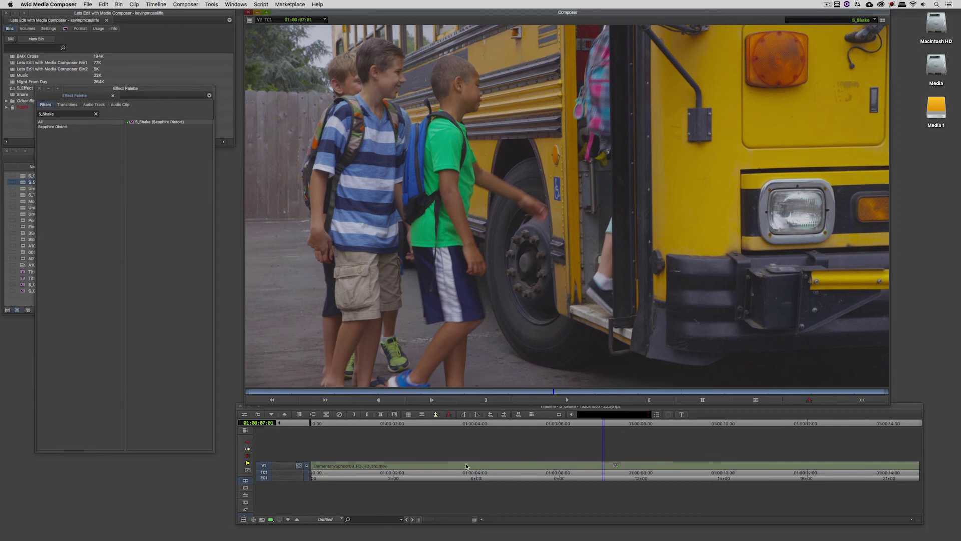
pyautogui.moveTo(467, 466); pyautogui.dragTo(422, 473)
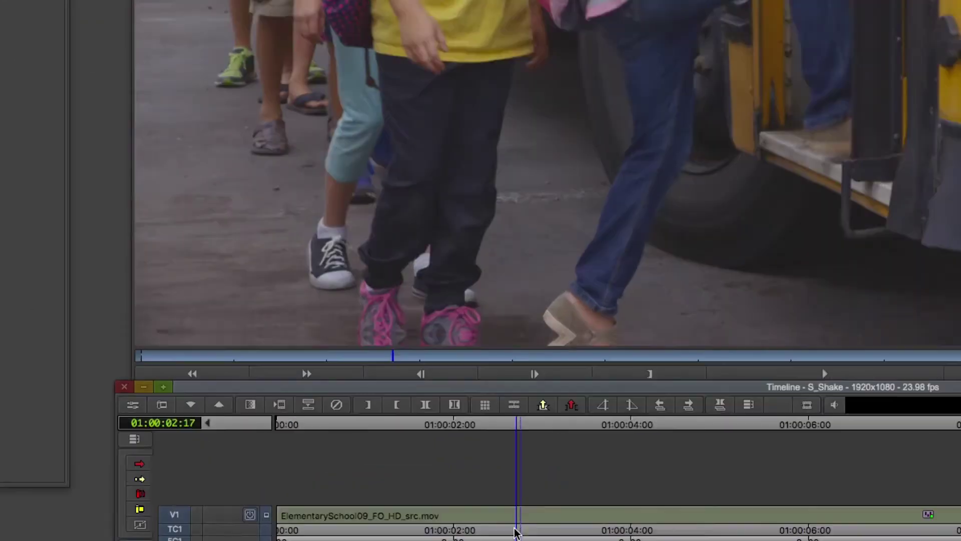
pyautogui.moveTo(515, 532)
pyautogui.mouseDown()
pyautogui.moveTo(491, 532)
pyautogui.moveTo(514, 531)
pyautogui.mouseUp()
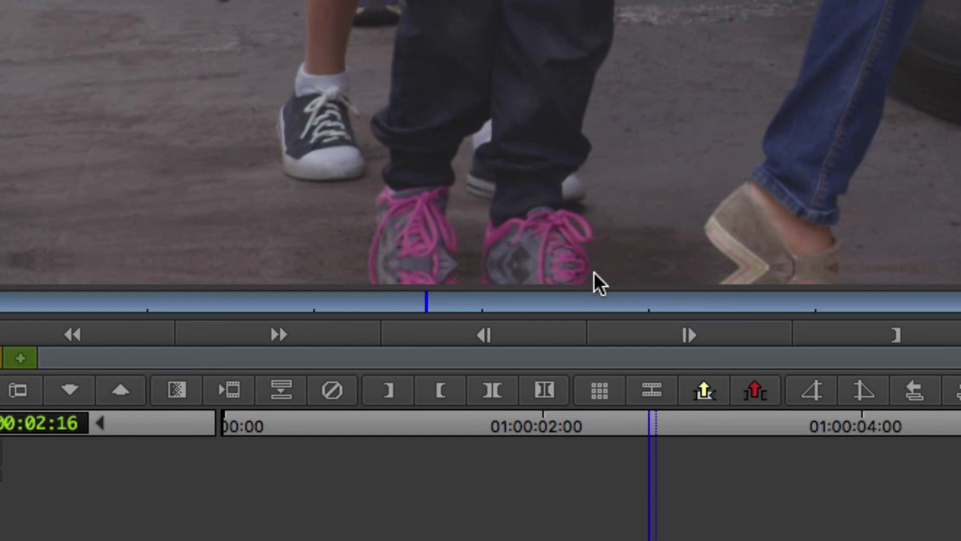
# - Shuttle forward and backward through the bus shot to review the shake
pyautogui.press('l')
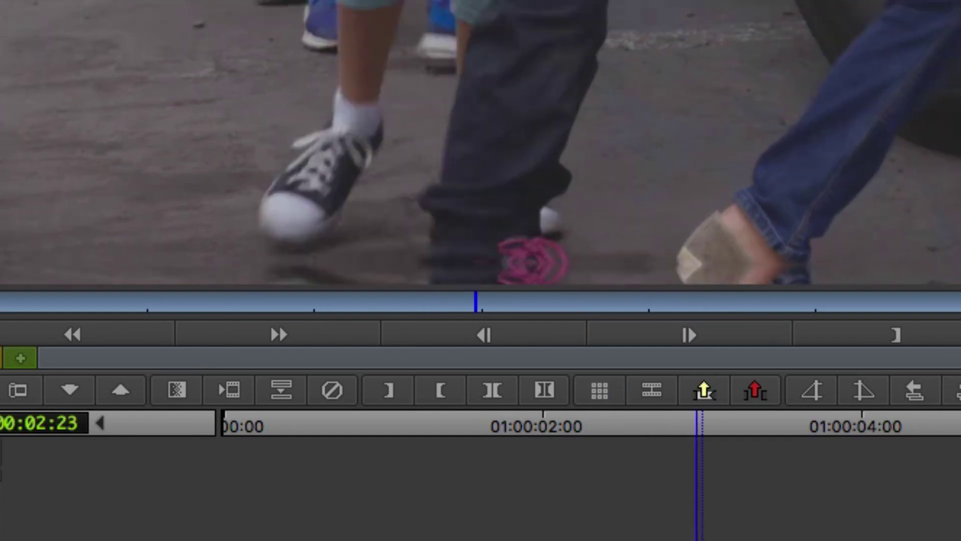
pyautogui.press('j')
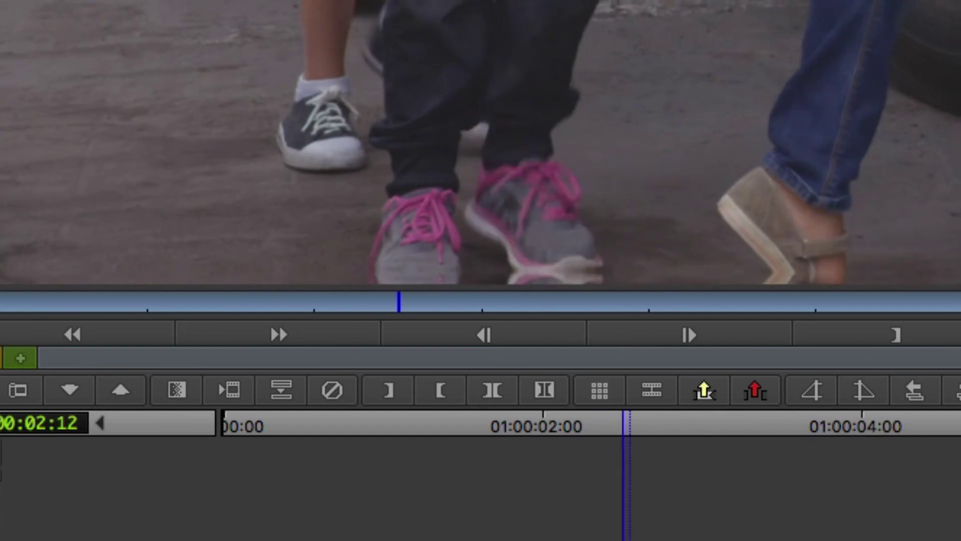
pyautogui.press('l')
pyautogui.press('j')
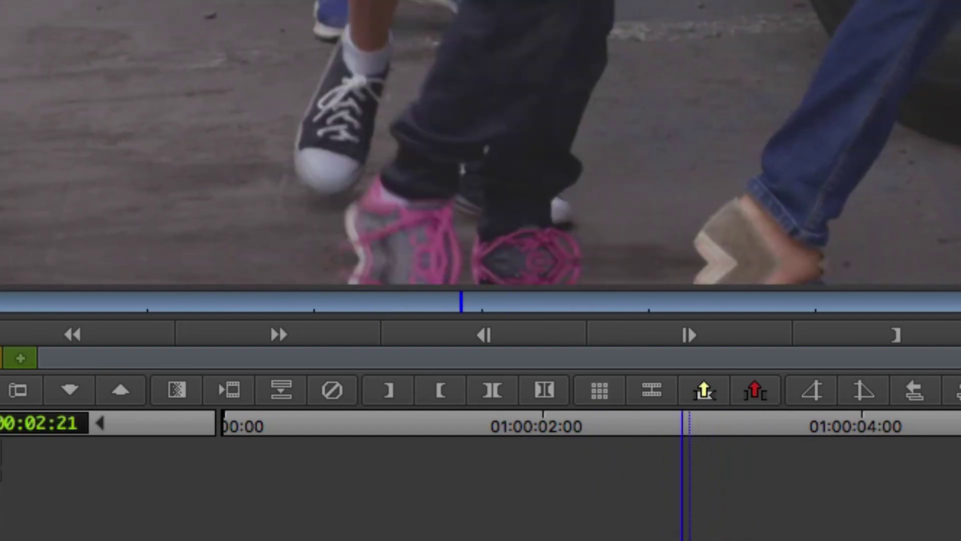
pyautogui.press('l')
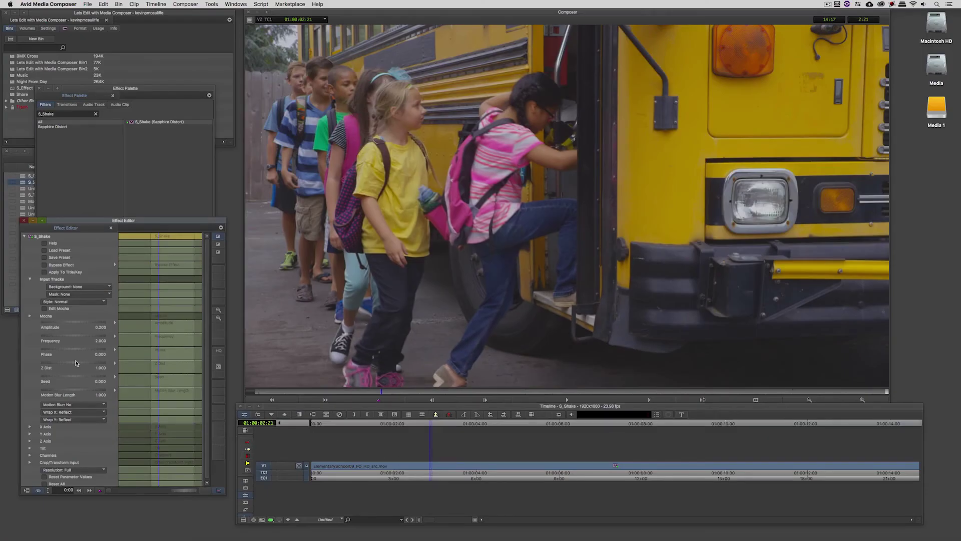
# - Lower the S_Shake Z Dist to 0.985, close the Effect Editor, and play from the sequence start
pyautogui.moveTo(75, 364); pyautogui.dragTo(59, 372)
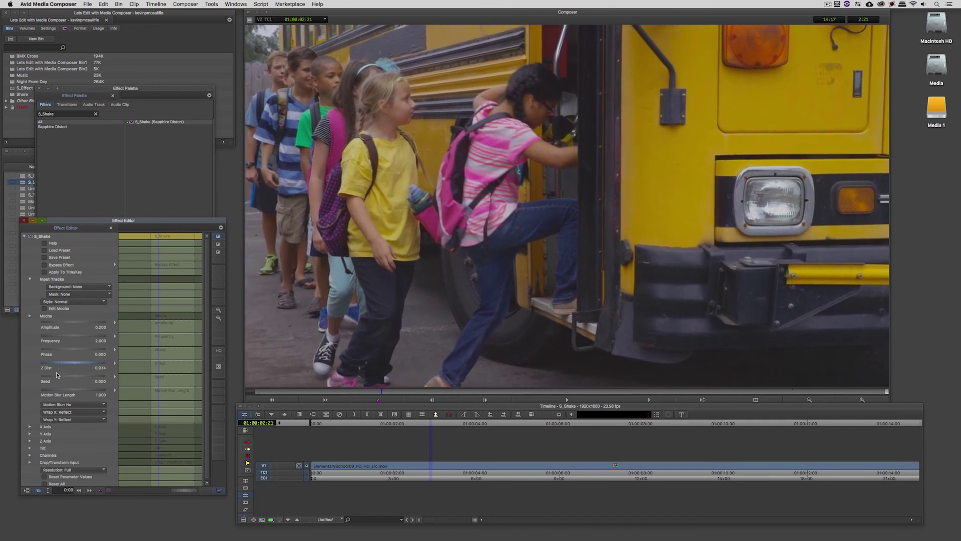
pyautogui.click(299, 459)
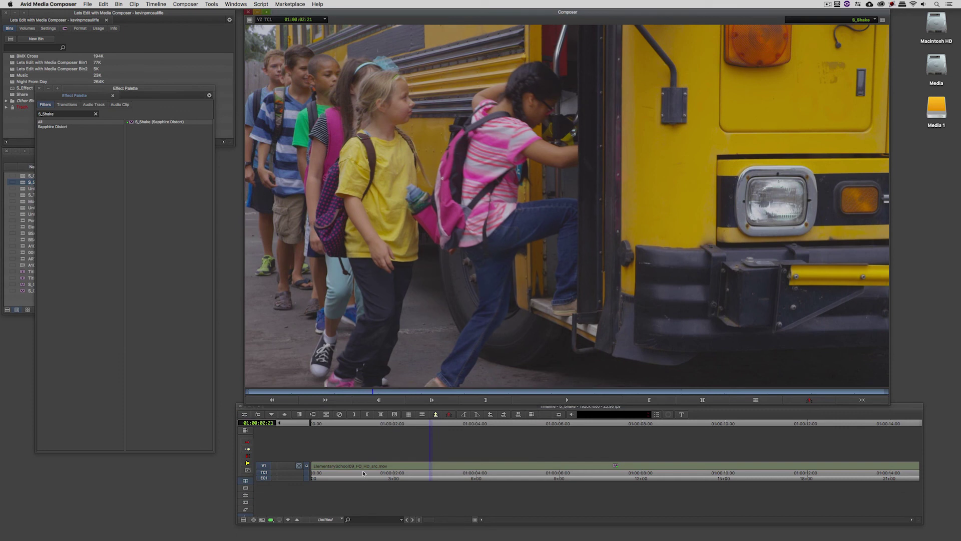
pyautogui.press('Home')
pyautogui.press('space')
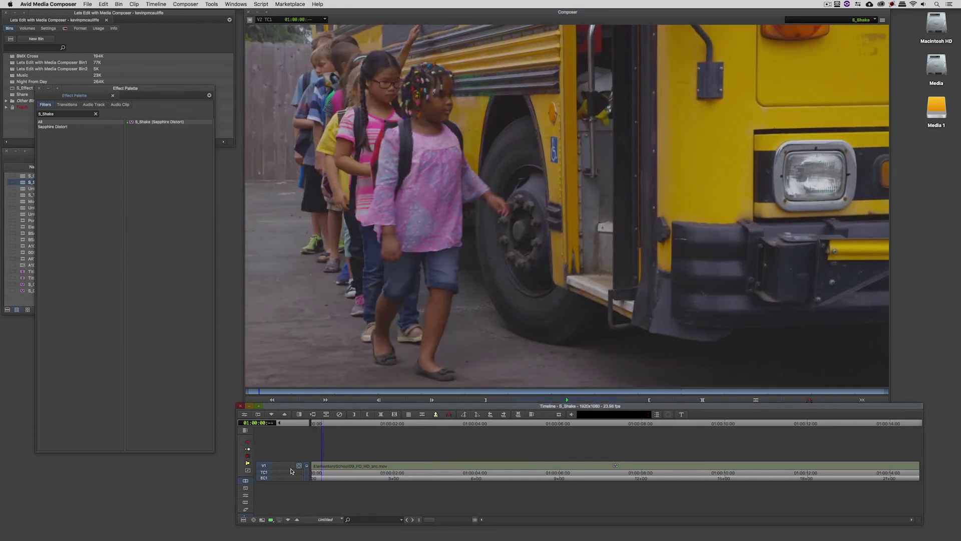